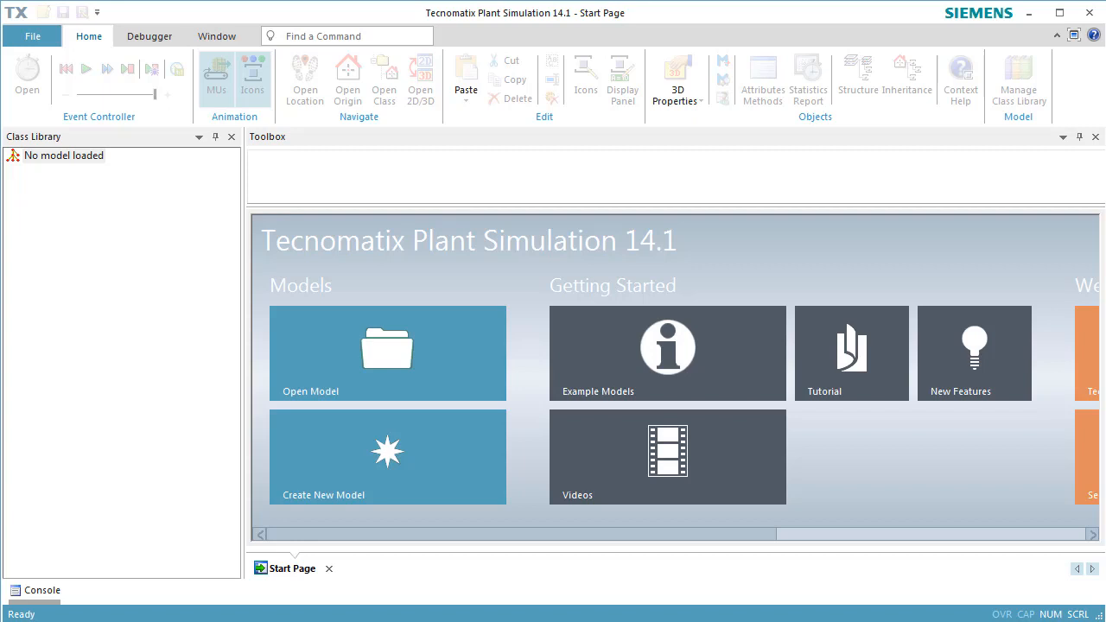
# Create a new model and open the existing frame in the UserObjects folder
pyautogui.click(458, 440)
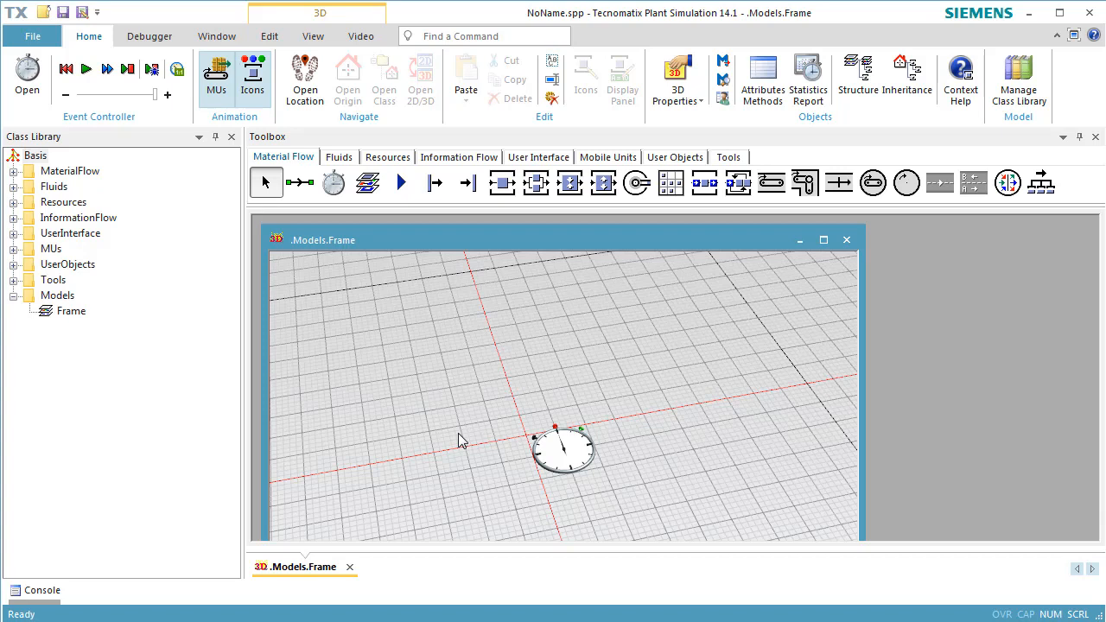
pyautogui.click(13, 265)
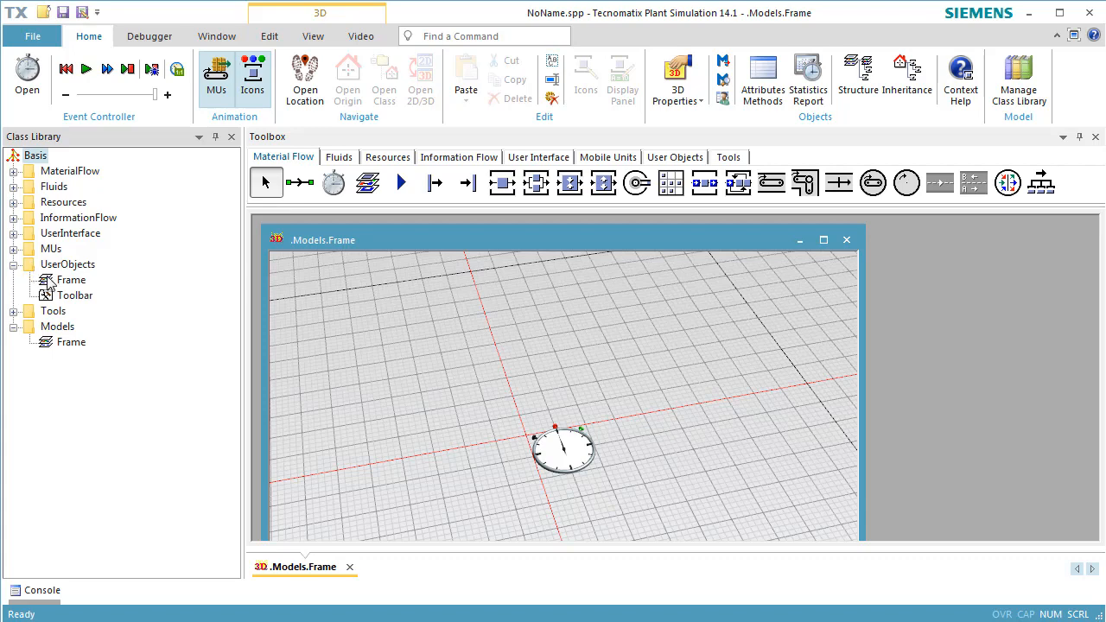
pyautogui.doubleClick(49, 286)
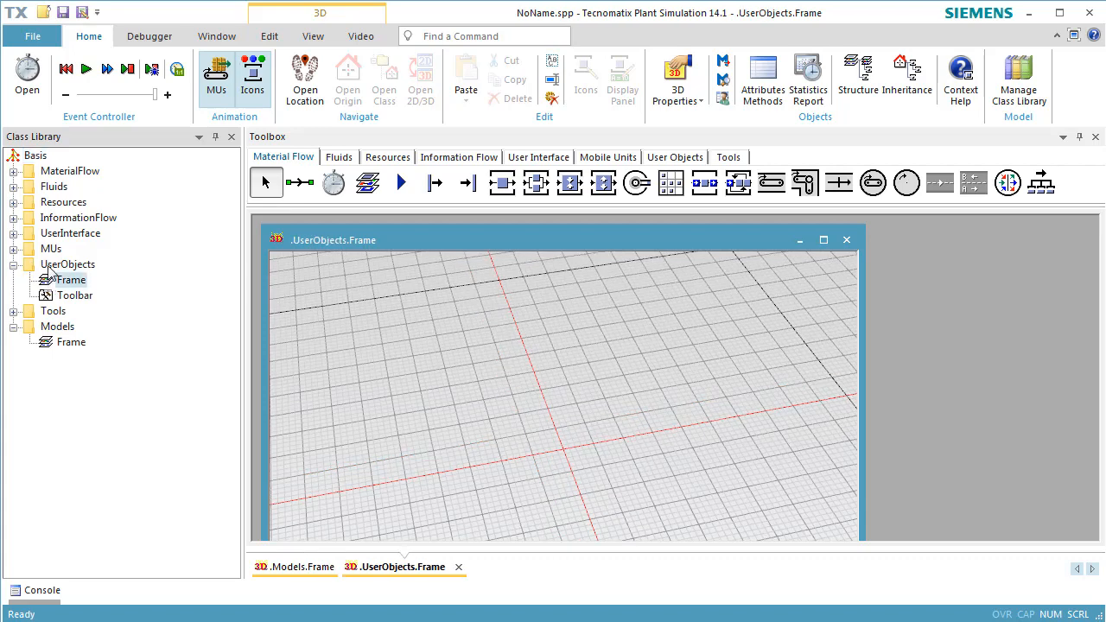
# Create a second frame in the UserObjects folder and accept its default name
pyautogui.click(49, 269)
pyautogui.rightClick(49, 271)
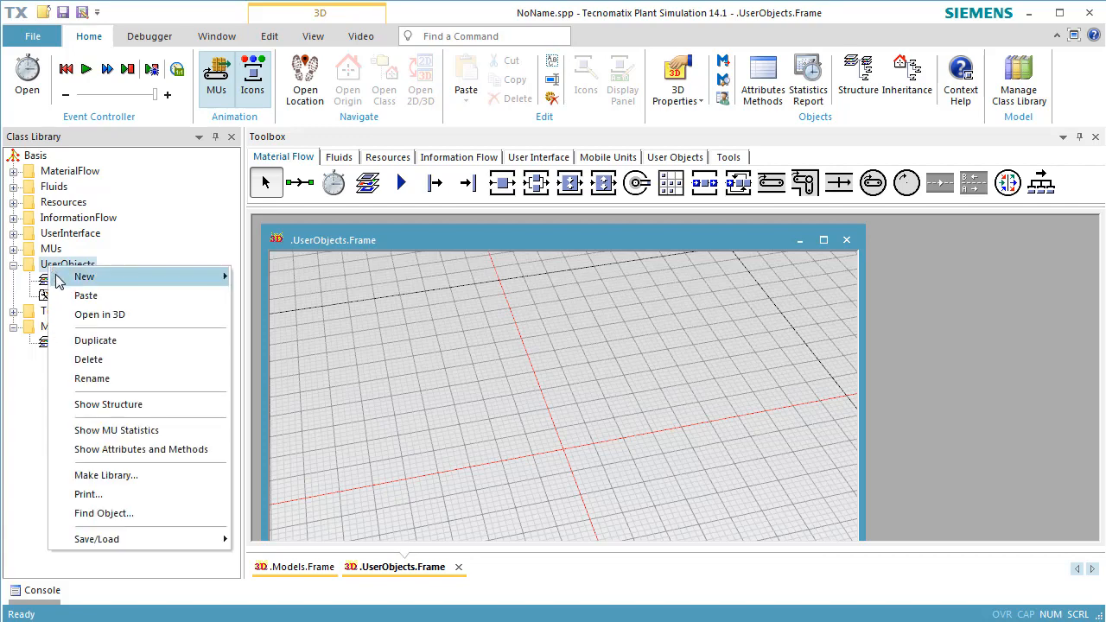
pyautogui.moveTo(117, 282)
pyautogui.click(270, 296)
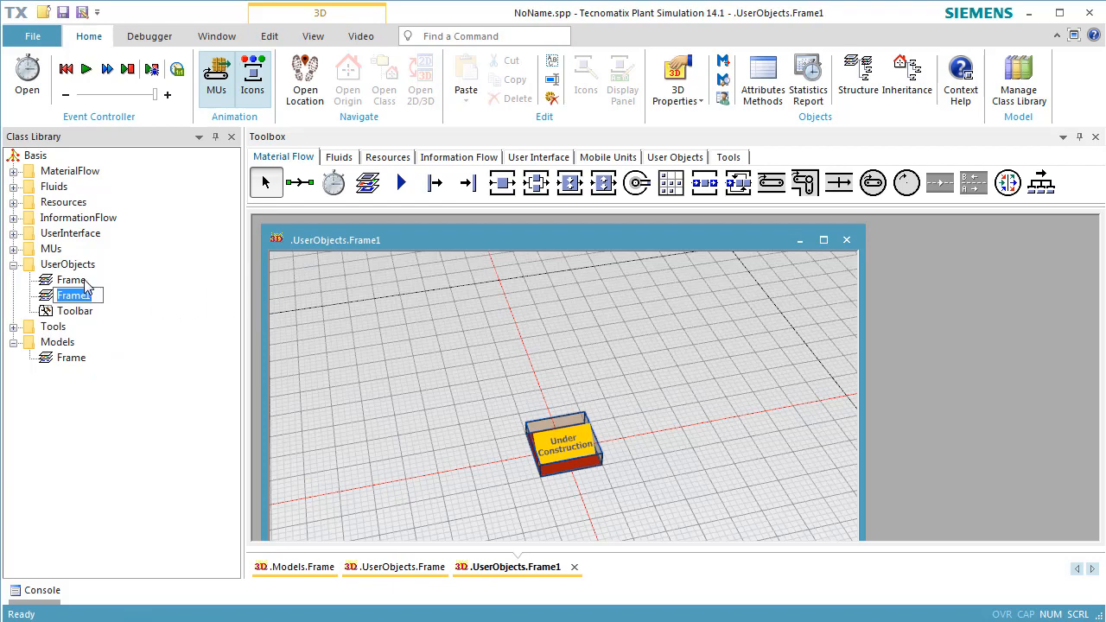
pyautogui.press('Return')
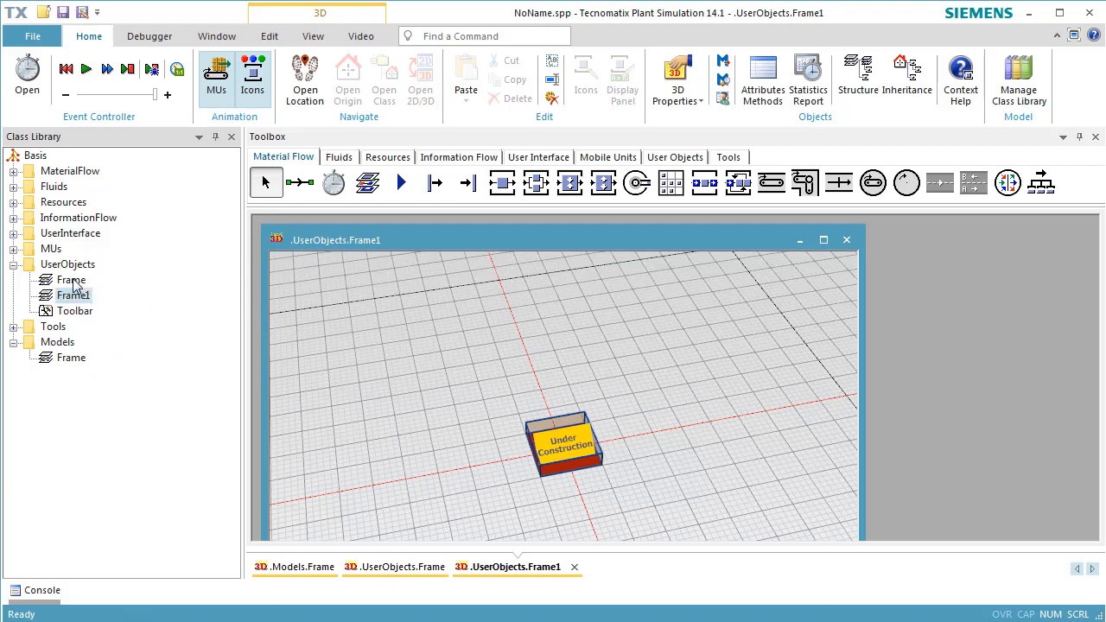
# Rename the original frame in the UserObjects folder as MyStation
pyautogui.click(74, 285)
pyautogui.press('F2')
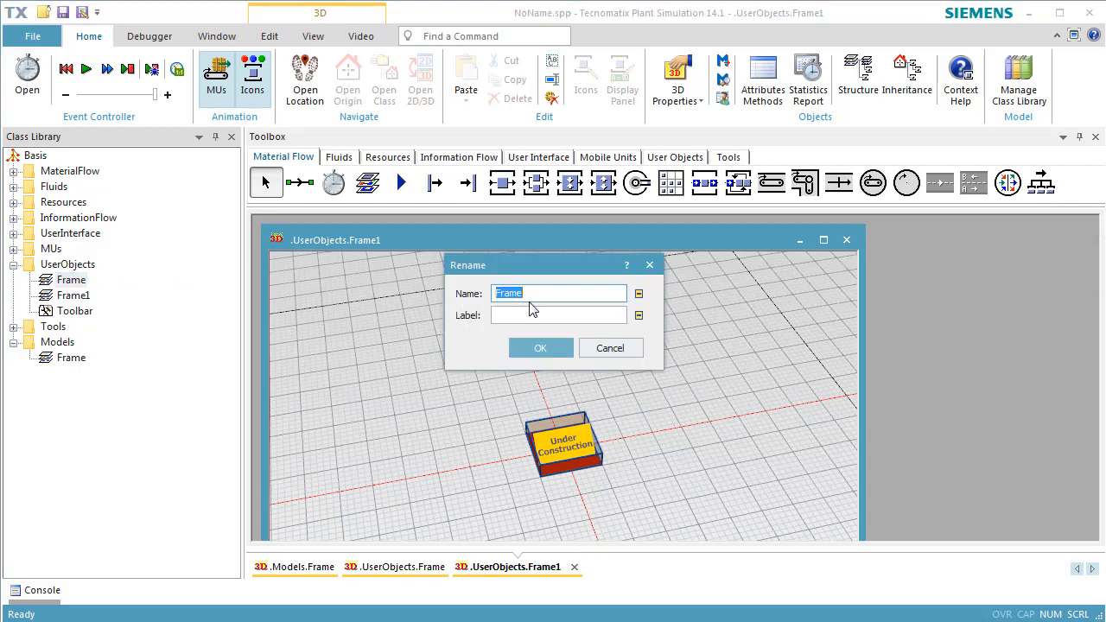
pyautogui.write('MyStation')
pyautogui.click(562, 347)
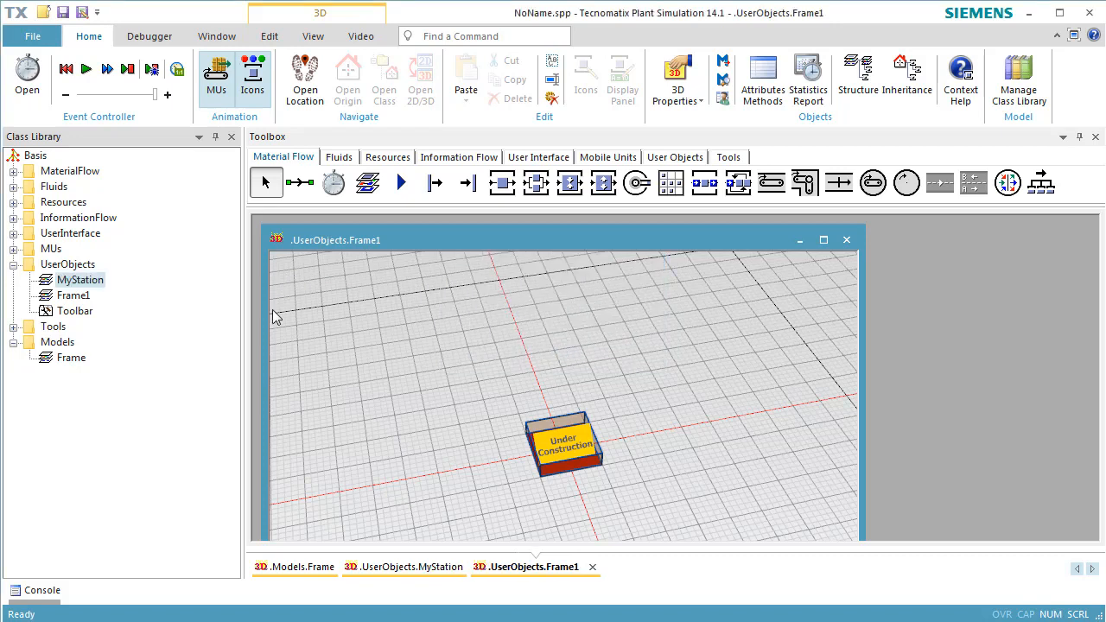
# Open the MyStation frame, maximize its window and switch it to planning view
pyautogui.doubleClick(100, 285)
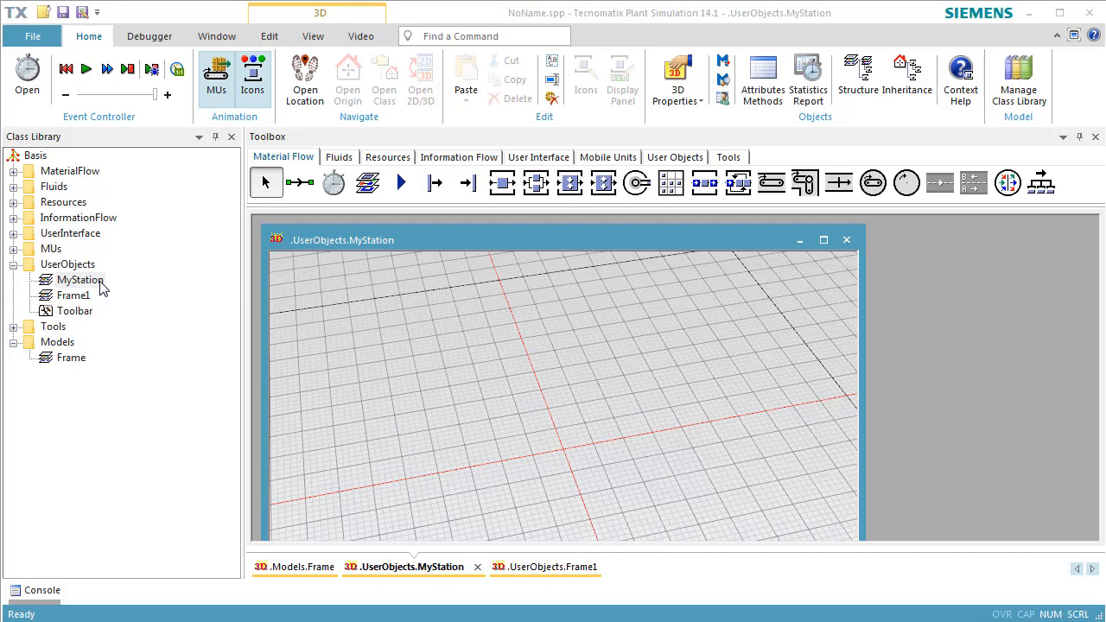
pyautogui.click(824, 241)
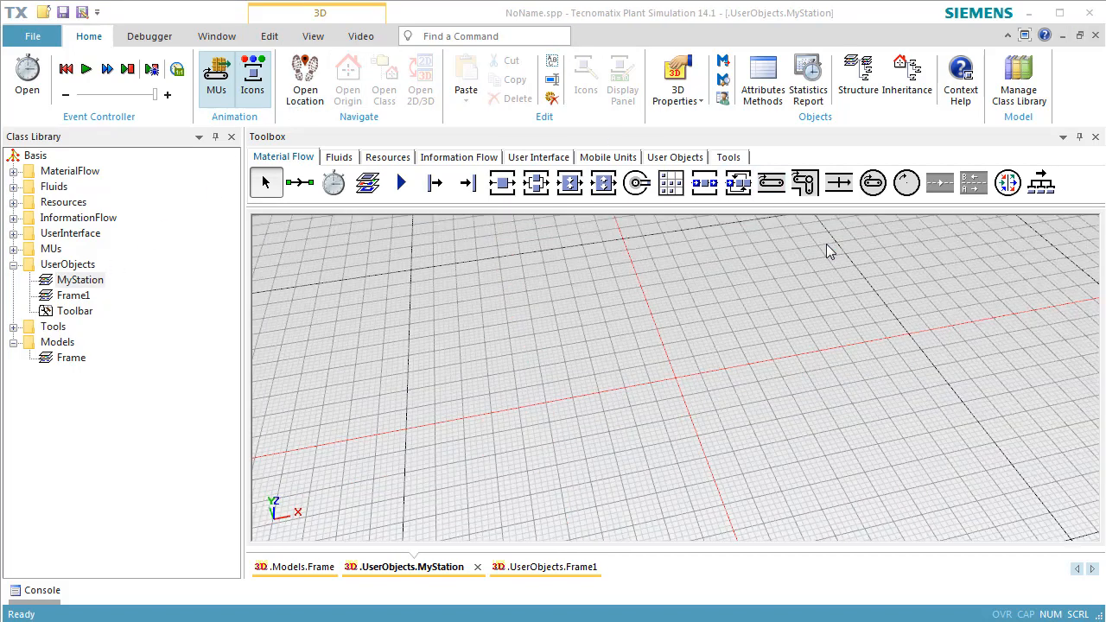
pyautogui.click(310, 38)
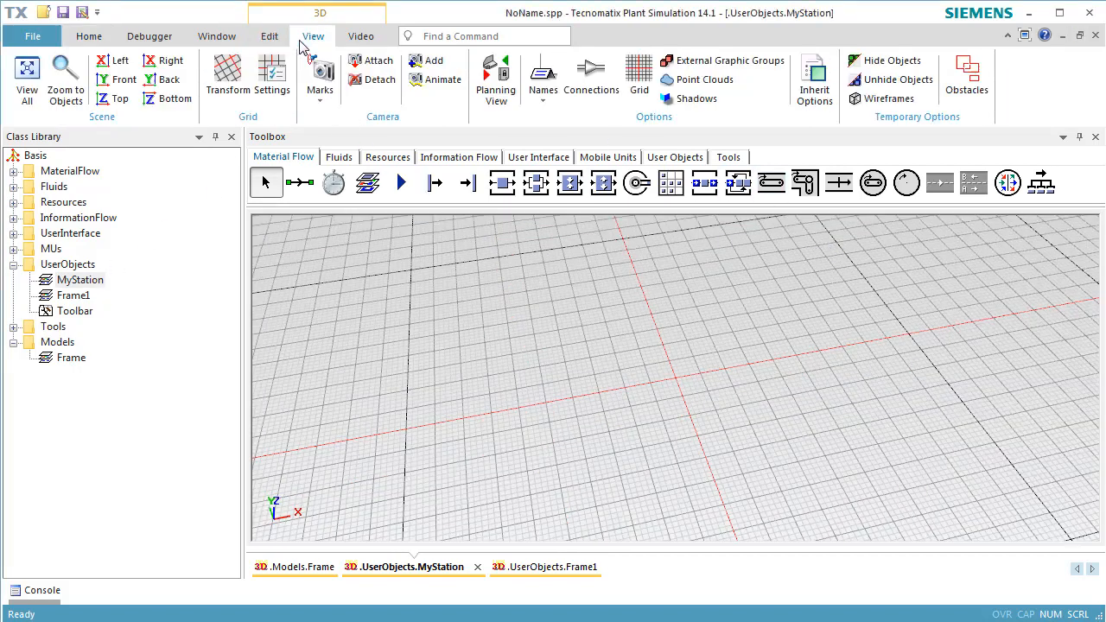
pyautogui.click(498, 95)
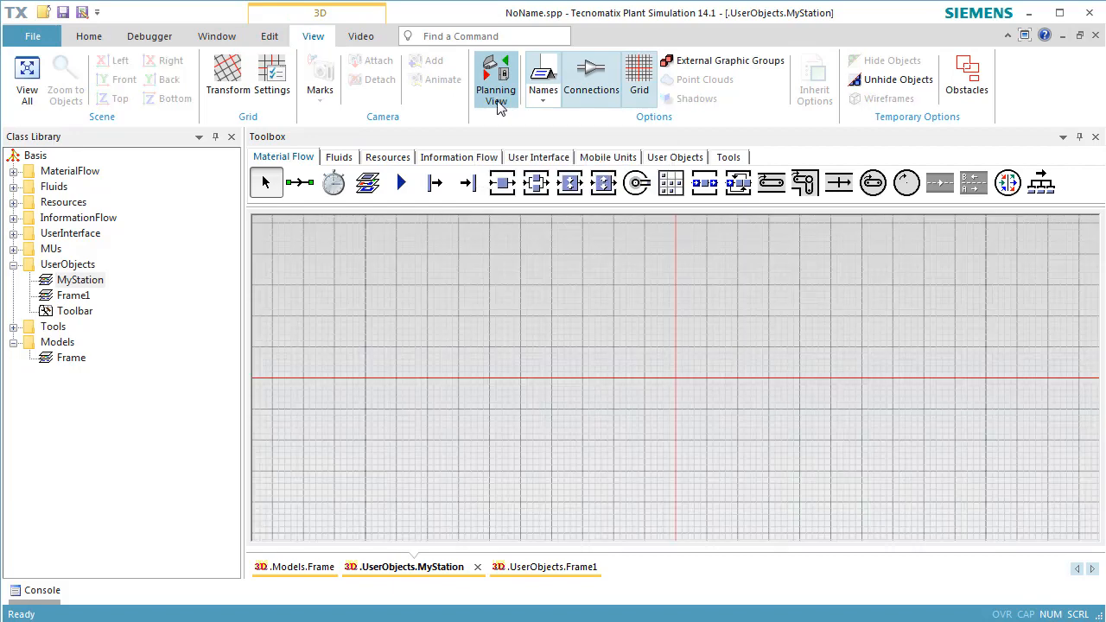
# Insert a processing station at the grid origin and one buffer directly against each side of it along the X axis
pyautogui.click(502, 182)
pyautogui.click(673, 381)
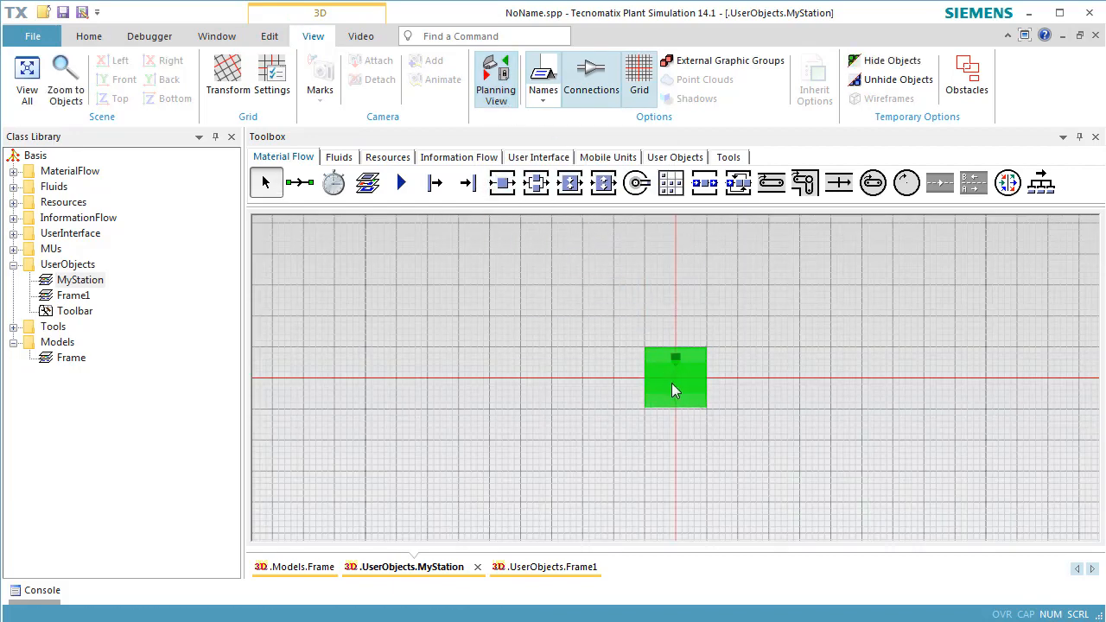
pyautogui.click(701, 191)
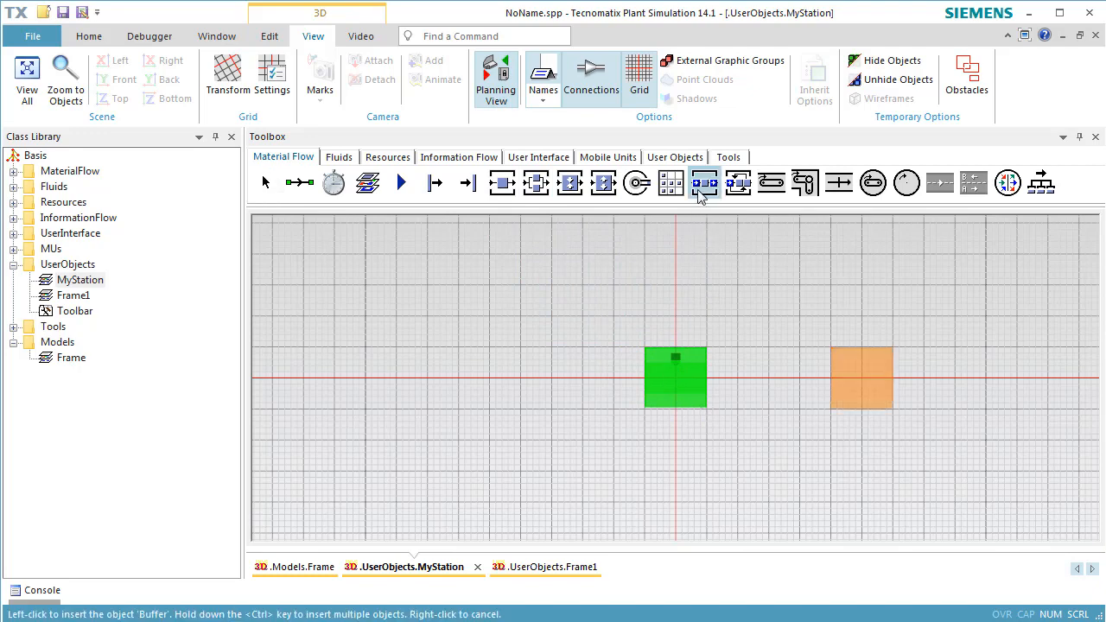
pyautogui.keyDown('ctrl'); pyautogui.click(622, 374); pyautogui.keyUp('ctrl')
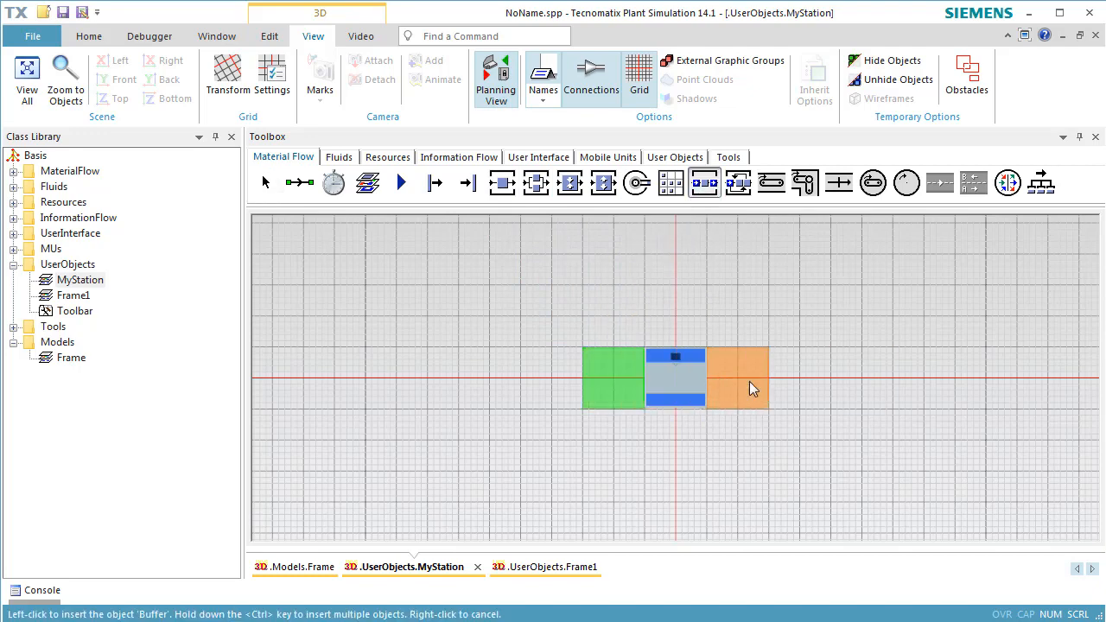
pyautogui.keyDown('ctrl'); pyautogui.click(740, 382); pyautogui.keyUp('ctrl')
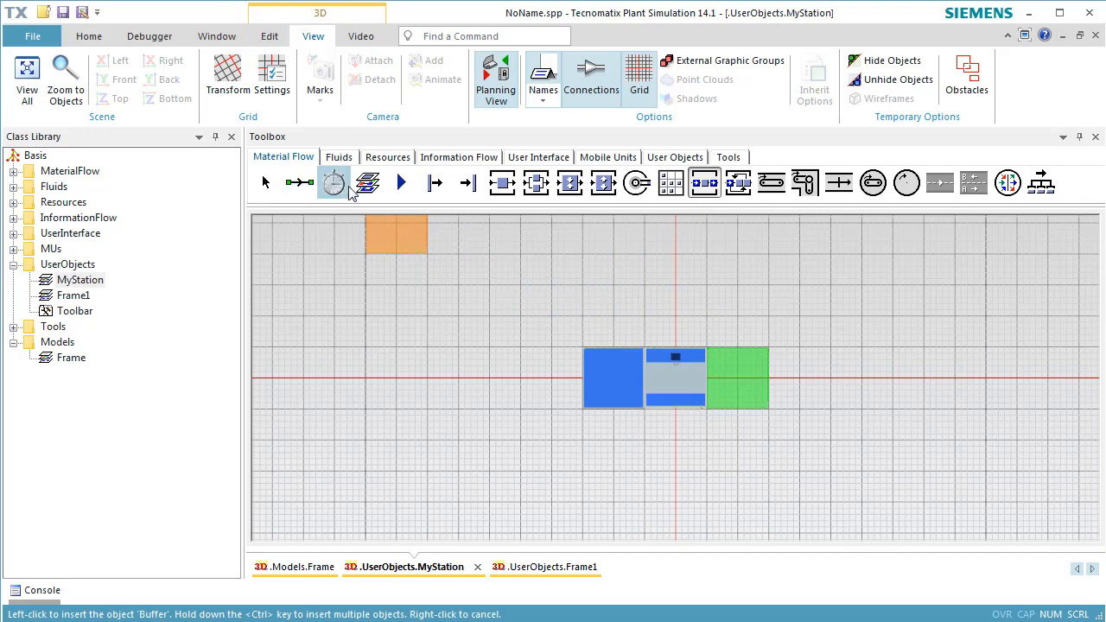
# Place an interface at the outer edge of each buffer and link the objects with connectors from one interface to the other
pyautogui.click(401, 183)
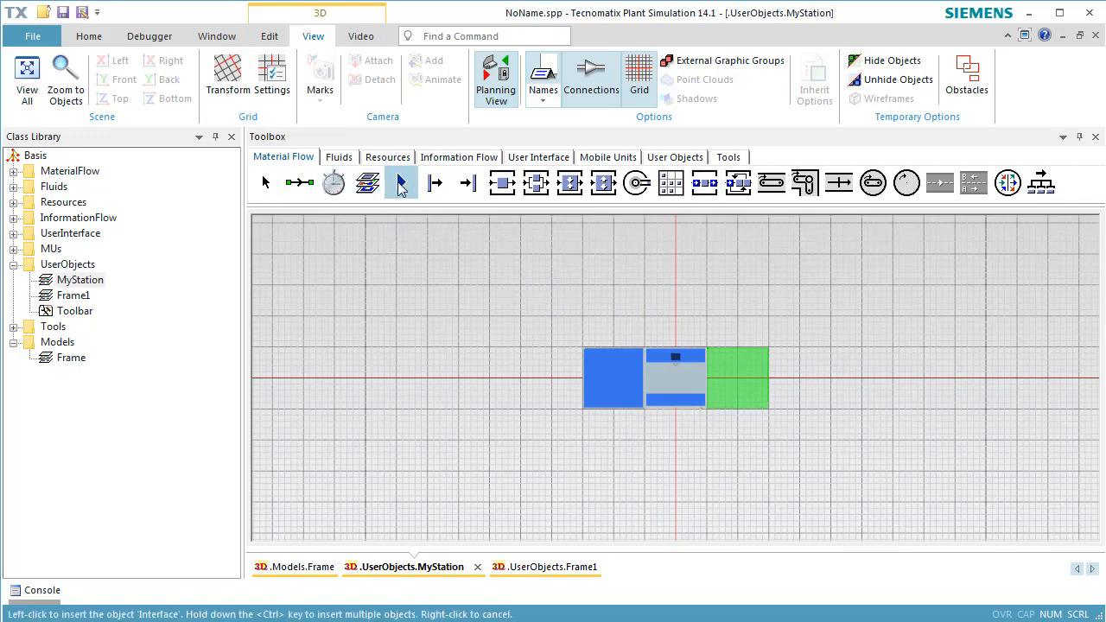
pyautogui.keyDown('ctrl'); pyautogui.click(577, 376); pyautogui.keyUp('ctrl')
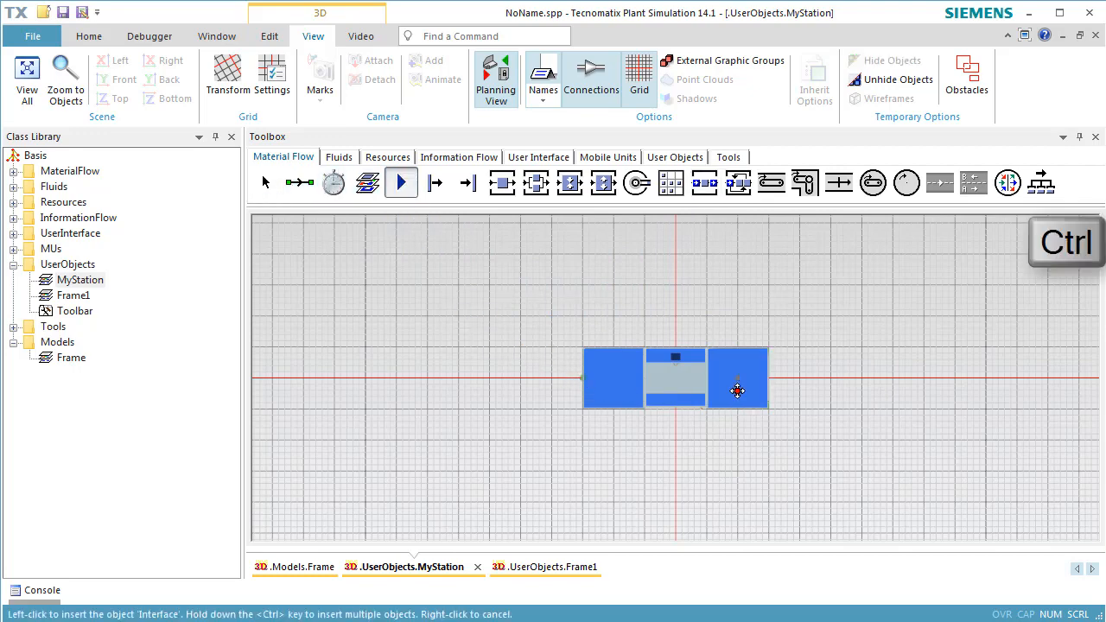
pyautogui.keyDown('ctrl'); pyautogui.click(777, 382); pyautogui.keyUp('ctrl')
pyautogui.click(309, 194)
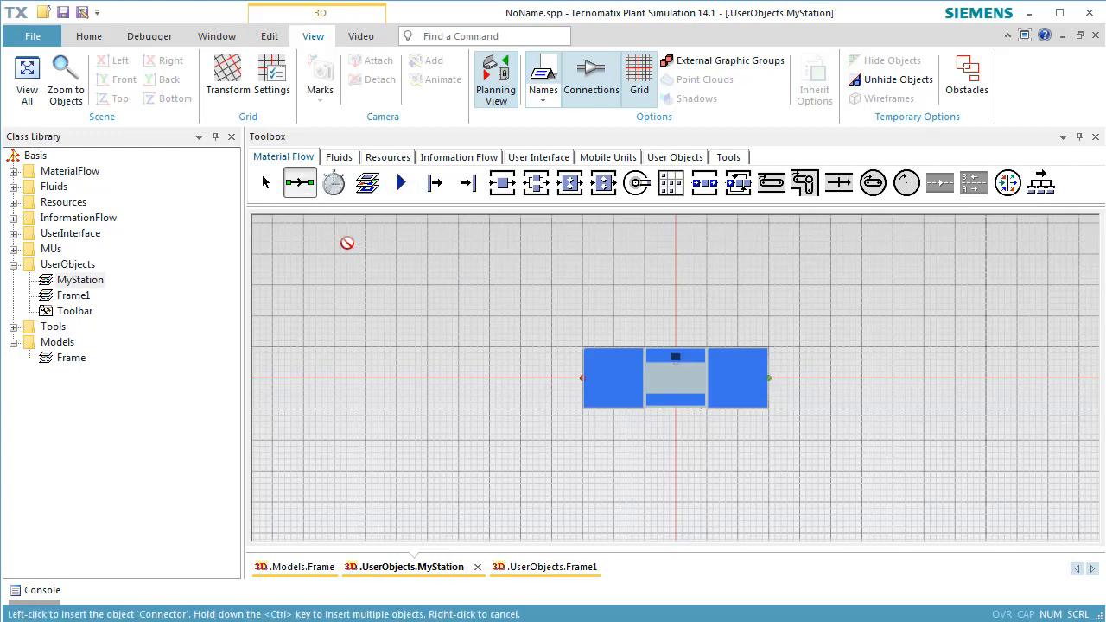
pyautogui.click(581, 379)
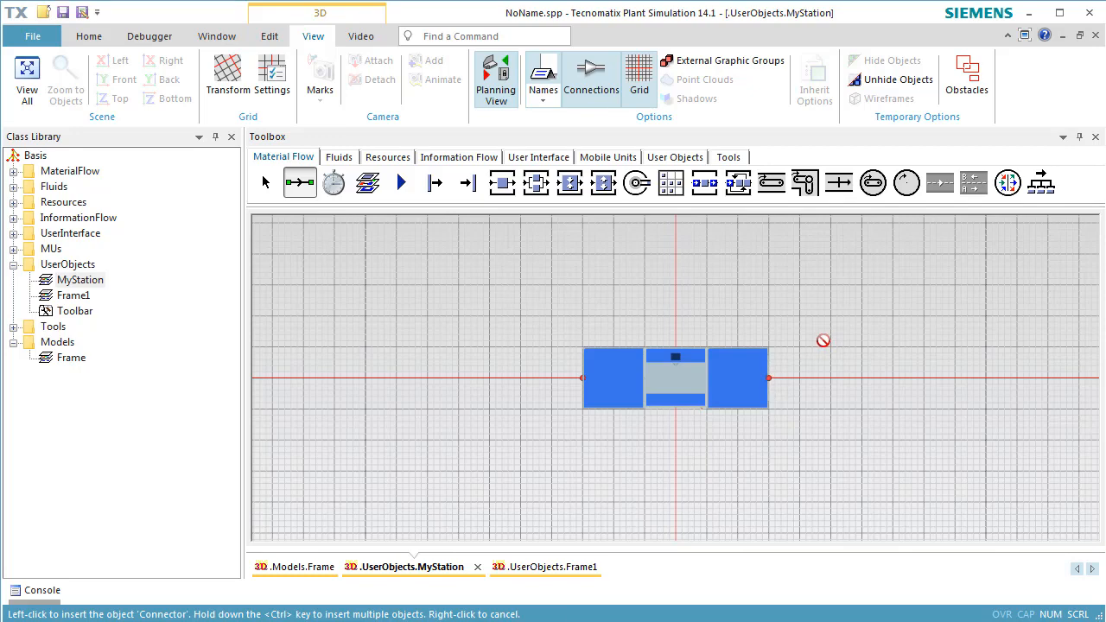
# Create a fence shape 6 m wide and 3 m deep with panes and place it beside the entry-side buffer
pyautogui.click(274, 39)
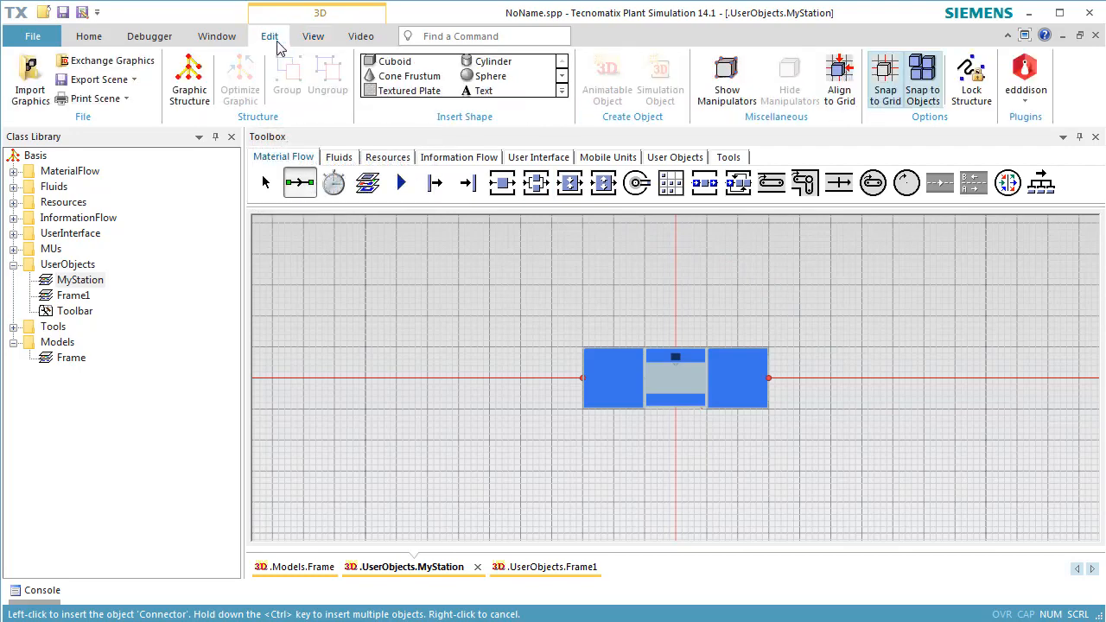
pyautogui.click(562, 90)
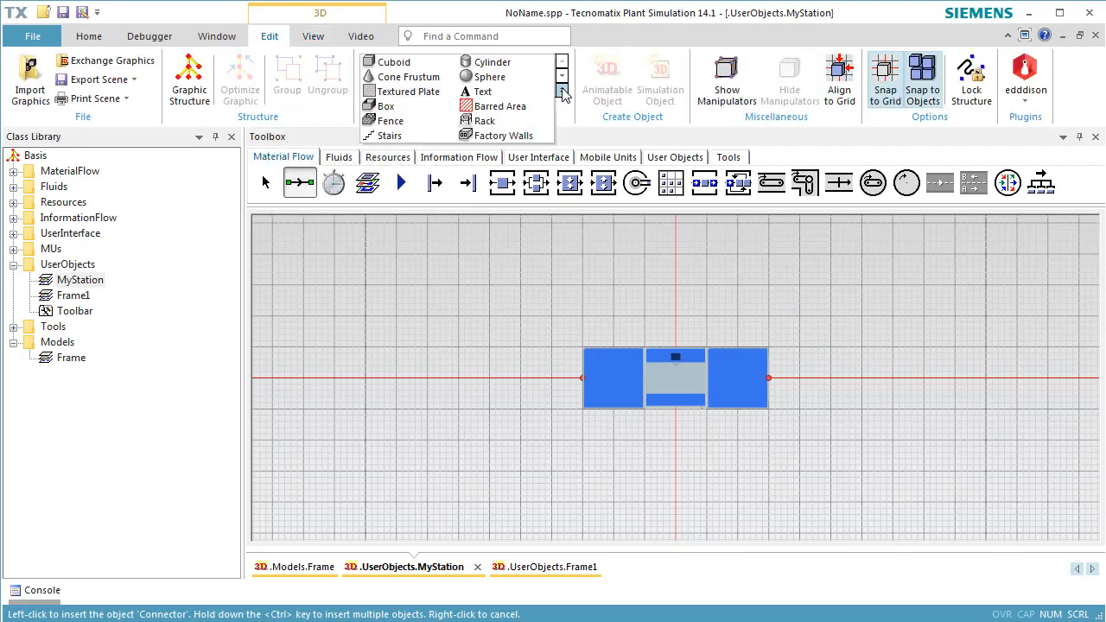
pyautogui.click(389, 121)
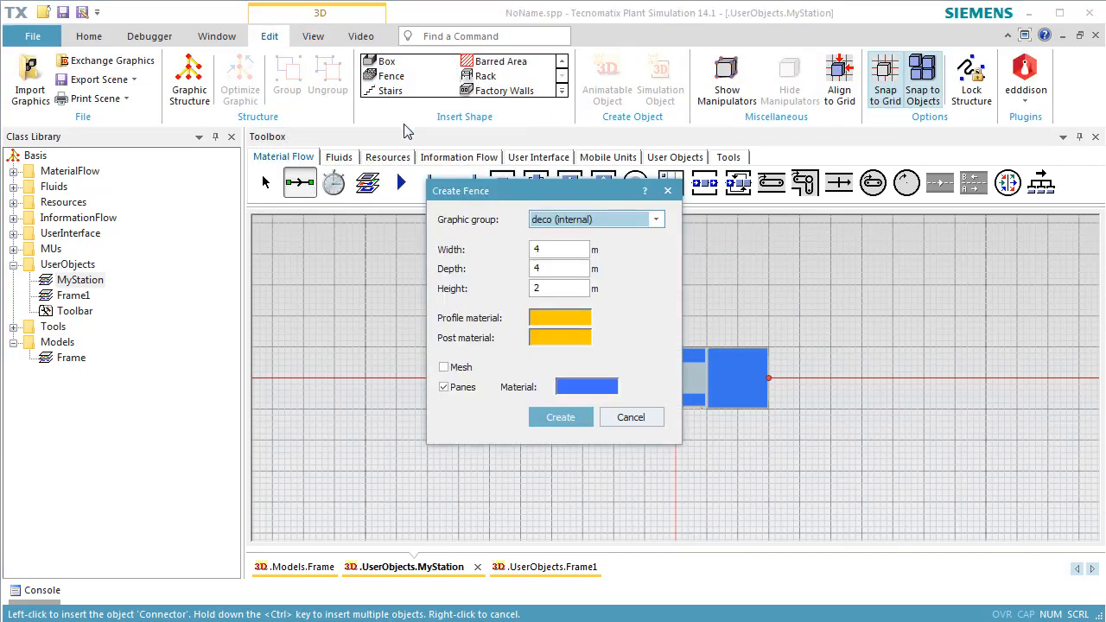
pyautogui.doubleClick(574, 250)
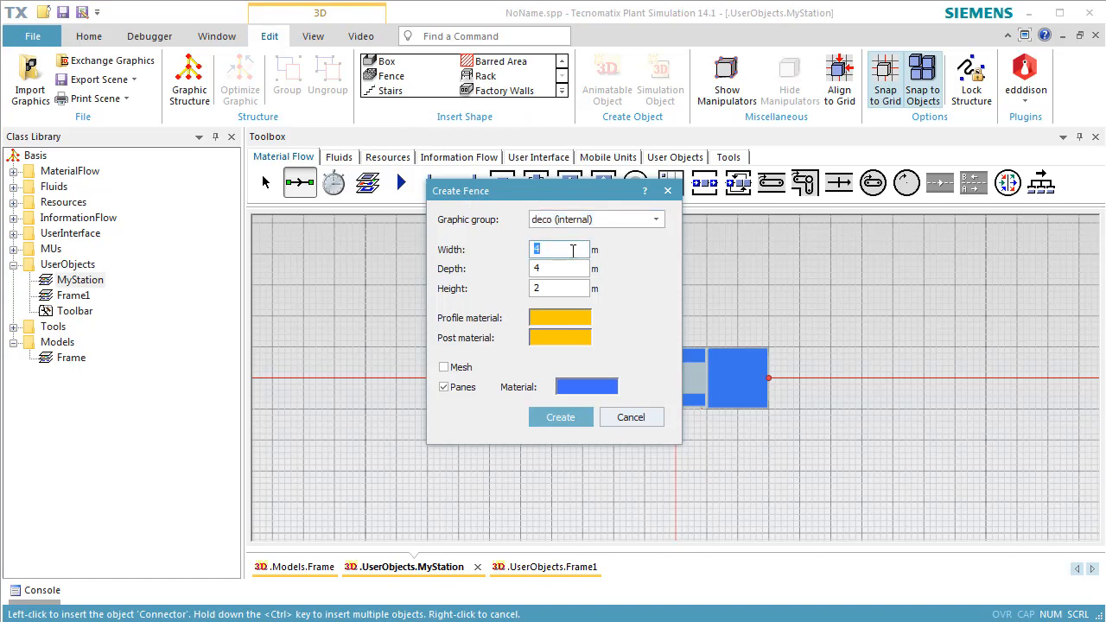
pyautogui.write('6')
pyautogui.click(565, 268)
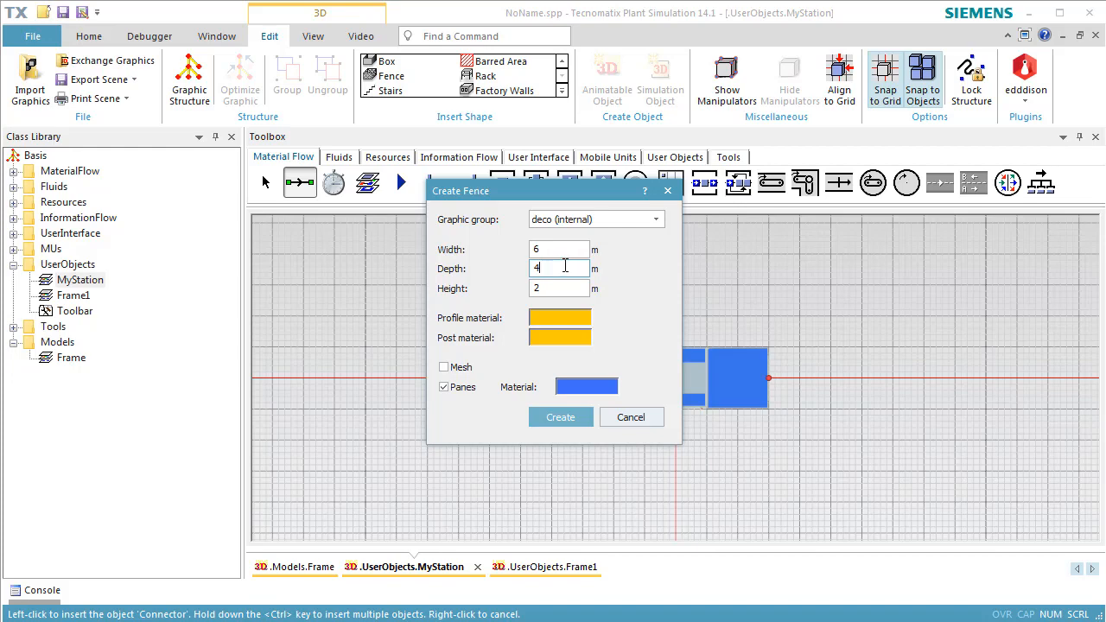
pyautogui.write('3')
pyautogui.doubleClick(564, 265)
pyautogui.write('3')
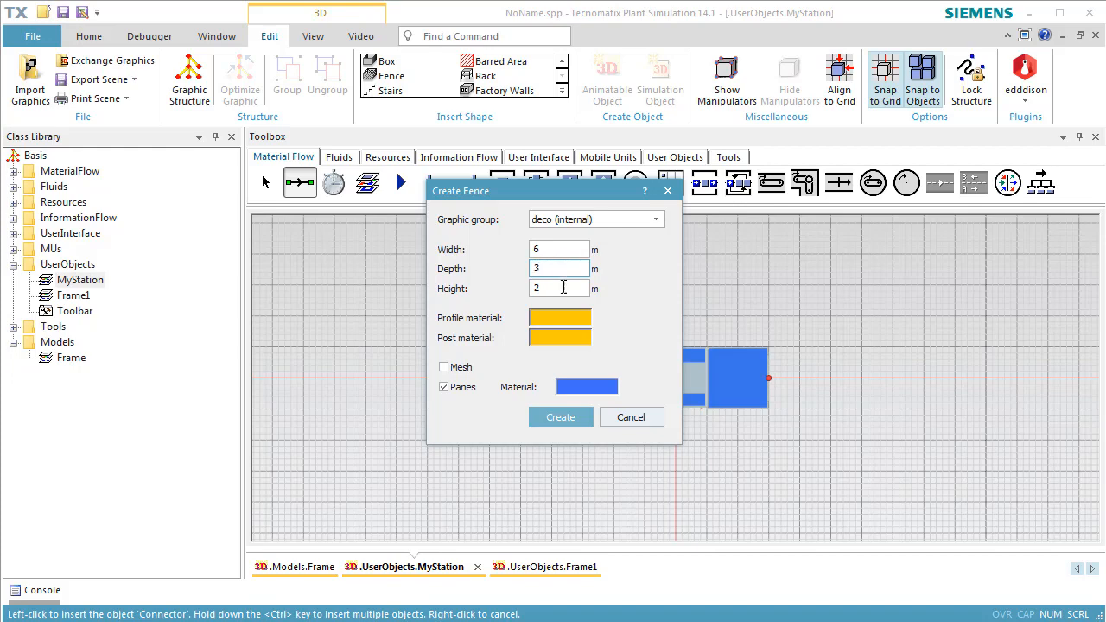
pyautogui.click(560, 418)
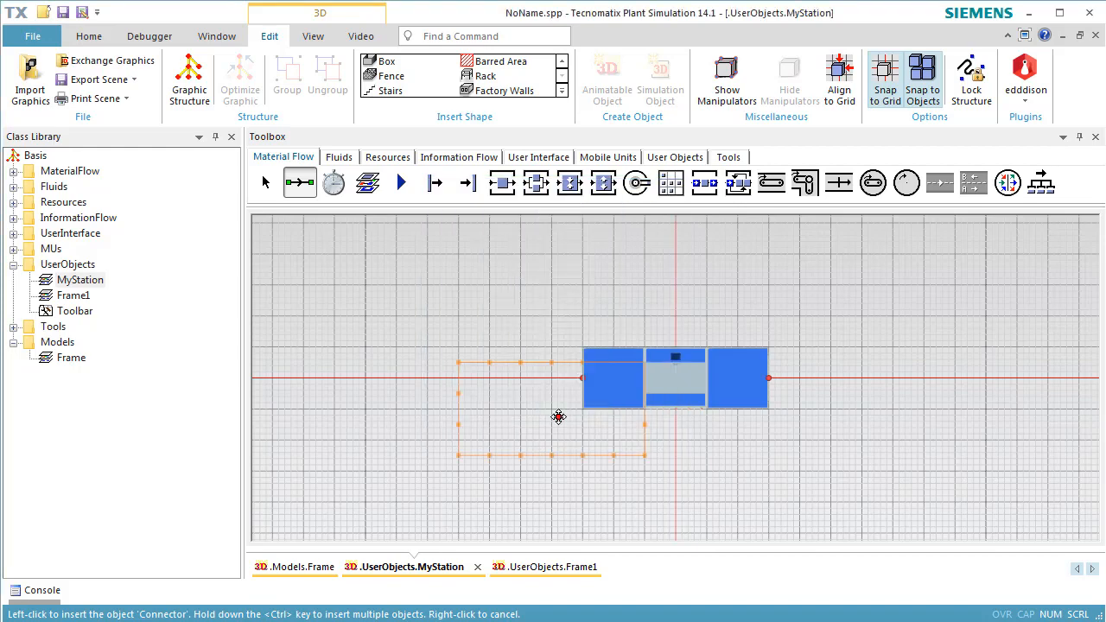
pyautogui.click(482, 391)
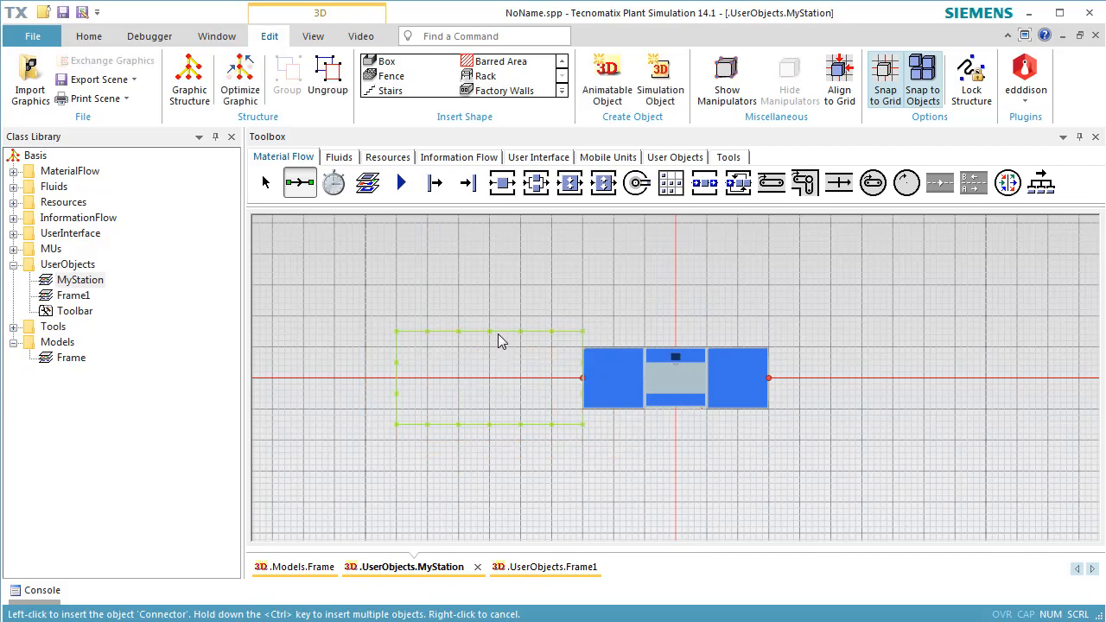
# Shift the fence along the X axis until it encloses the station and both buffers
pyautogui.hotkey('shift', 'Right')
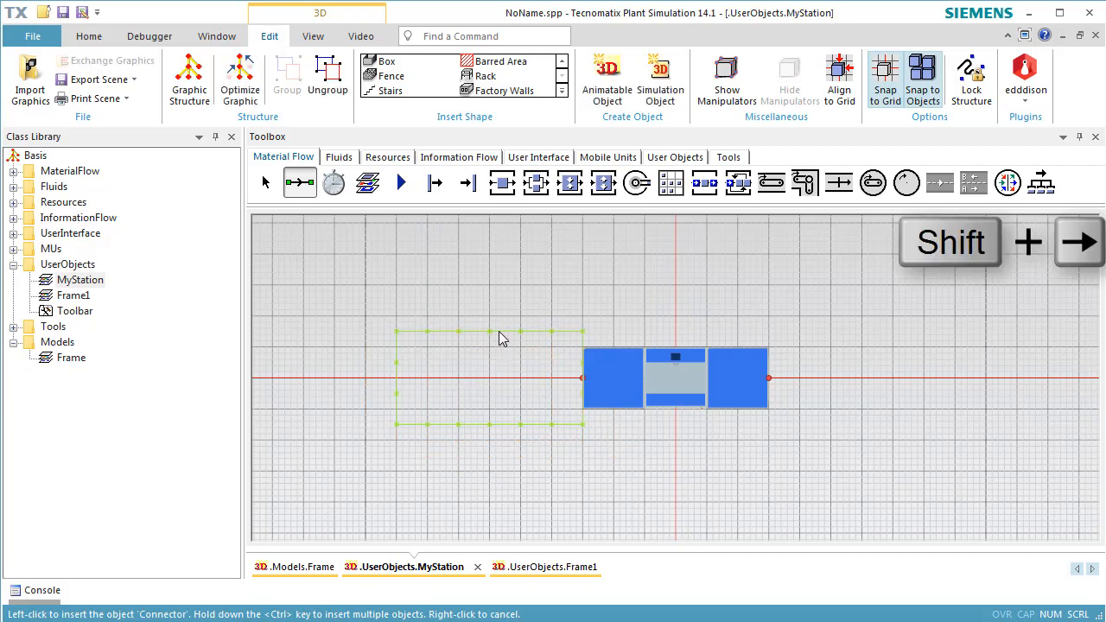
pyautogui.hotkey('shift', 'Right')
pyautogui.hotkey('shift', 'Right')
pyautogui.hotkey('shift', 'Right')
pyautogui.hotkey('shift', 'Right')
pyautogui.hotkey('shift', 'Right')
pyautogui.hotkey('shift', 'Right')
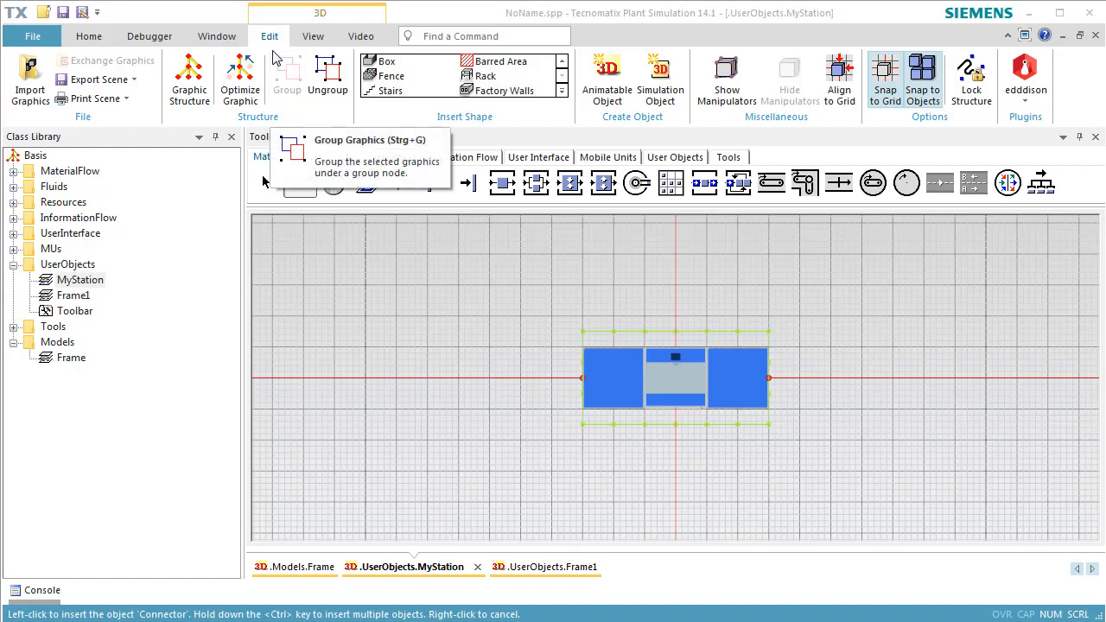
# Switch off the planning view and delete the middle fence pane in front of the interface at the negative-X end
pyautogui.click(309, 37)
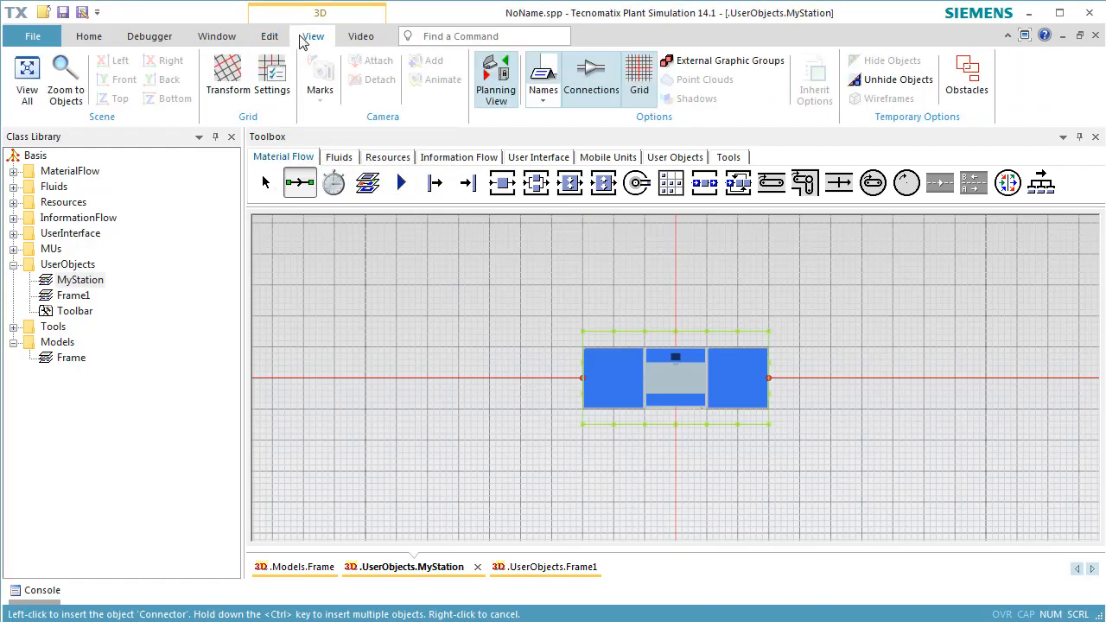
pyautogui.click(490, 96)
pyautogui.moveTo(537, 458); pyautogui.dragTo(668, 356, button='middle')
pyautogui.scroll(-1, 672, 372)
pyautogui.scroll(5, 673, 369)
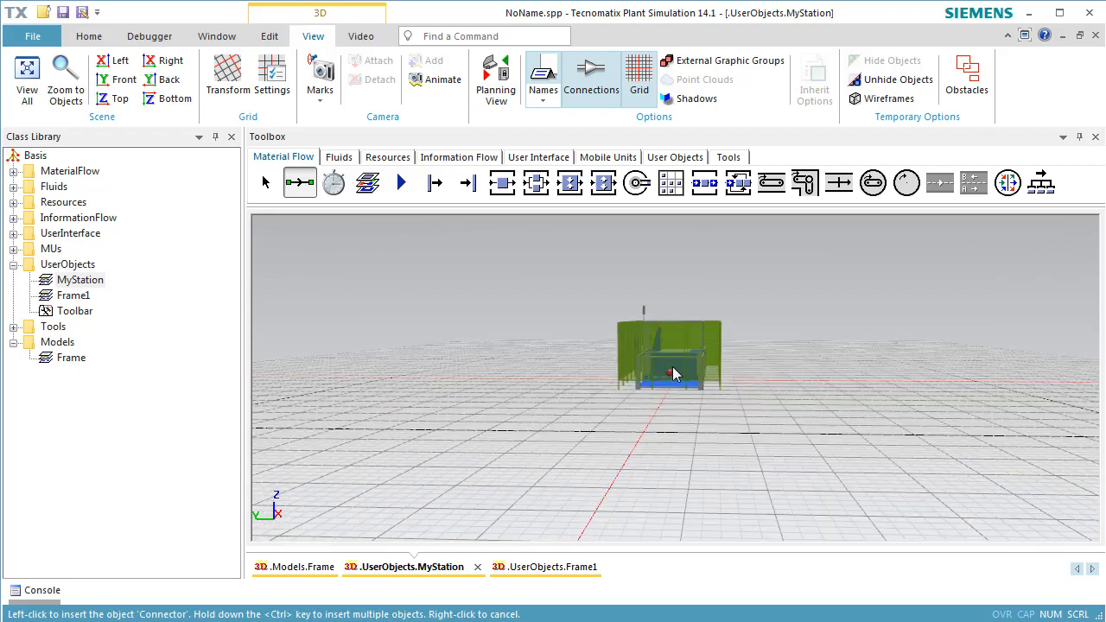
pyautogui.scroll(5, 673, 363)
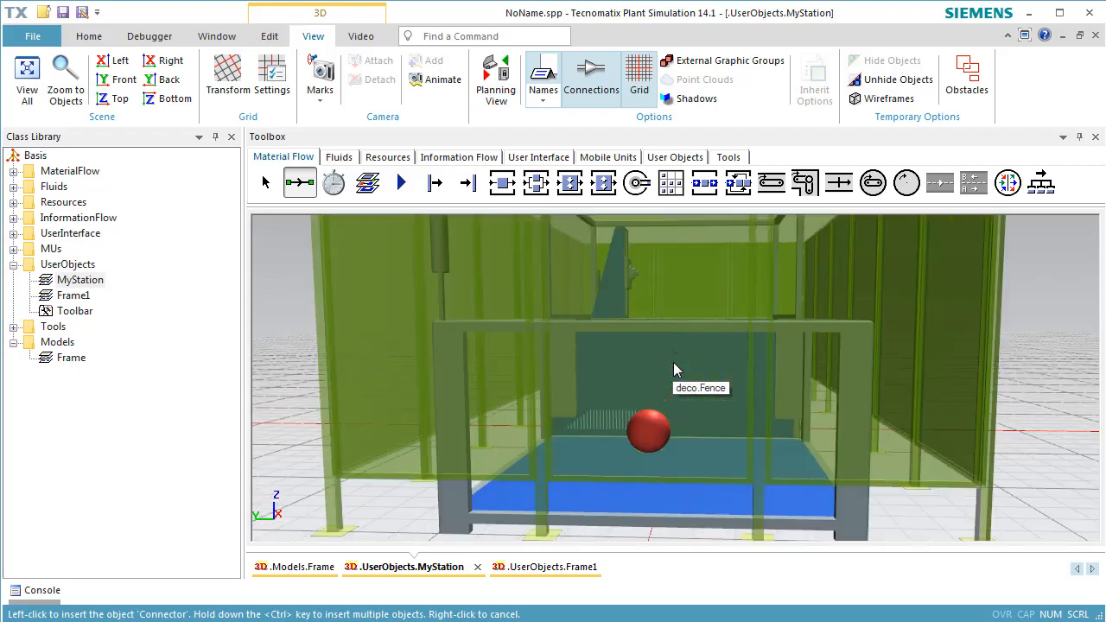
pyautogui.click(669, 277)
pyautogui.click(669, 277)
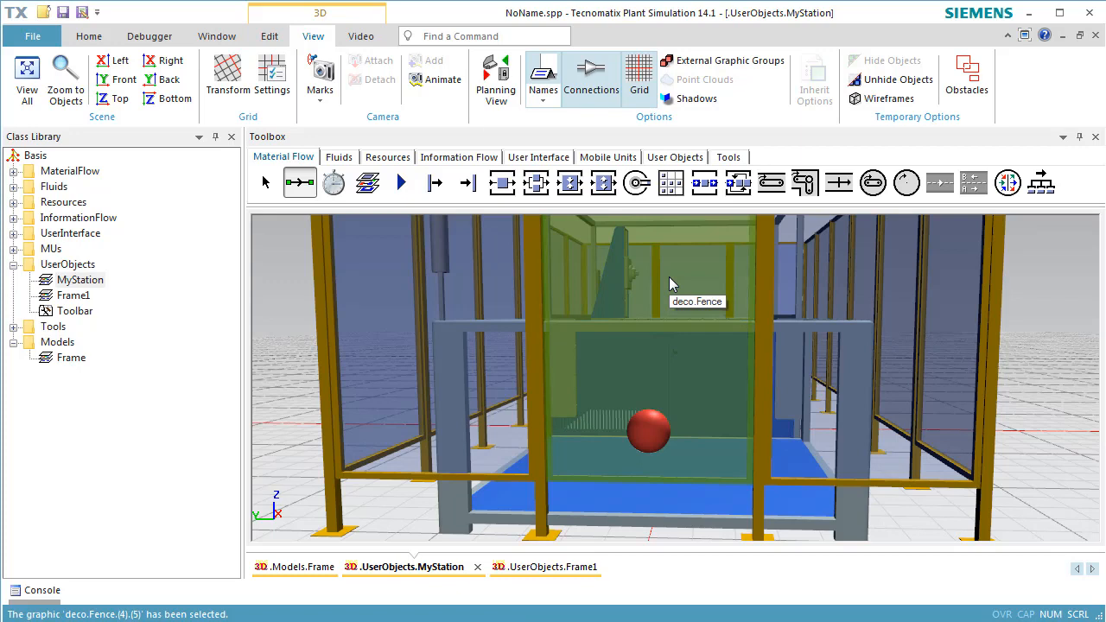
pyautogui.press('Delete')
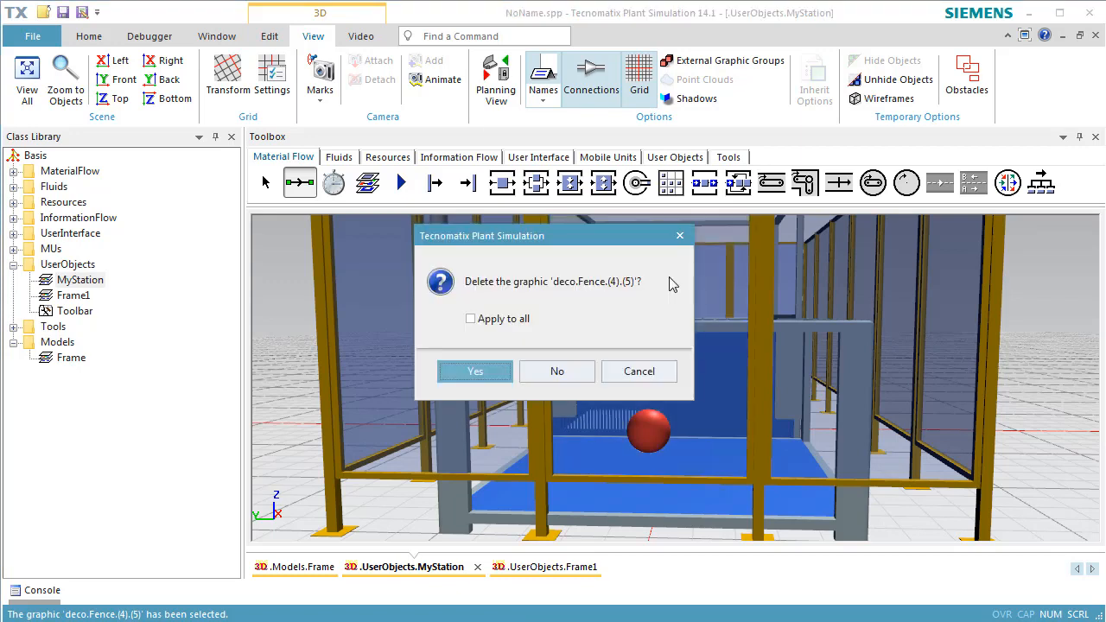
pyautogui.click(504, 372)
# Delete the middle fence pane in front of the interface at the opposite, positive-X end of the fence
pyautogui.moveTo(1016, 516); pyautogui.dragTo(754, 511, button='middle')
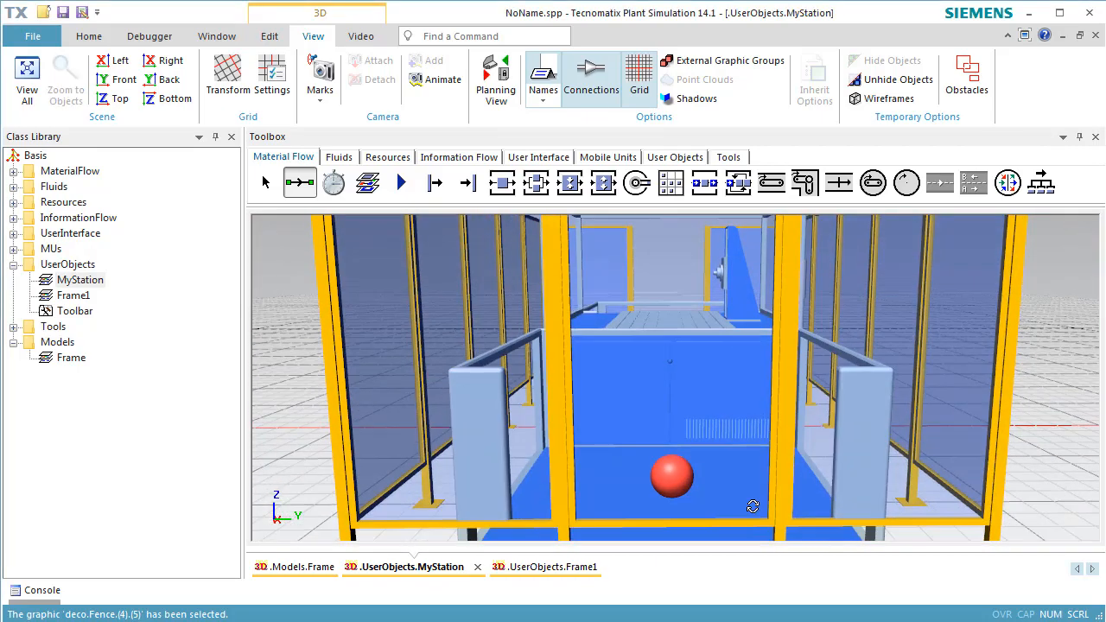
pyautogui.click(698, 409)
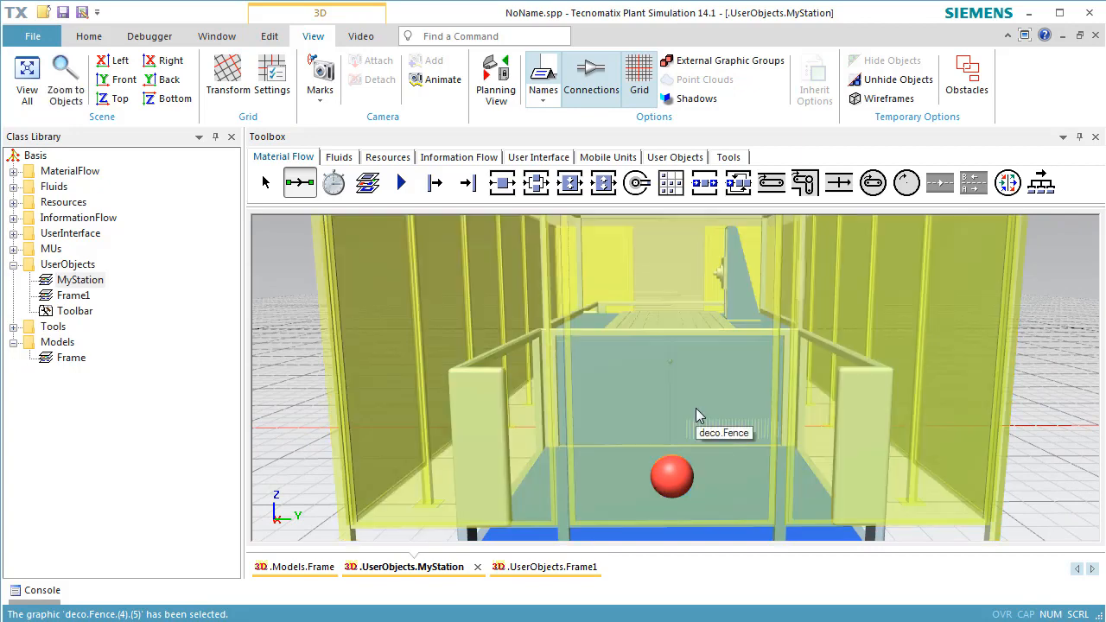
pyautogui.click(696, 408)
pyautogui.click(695, 407)
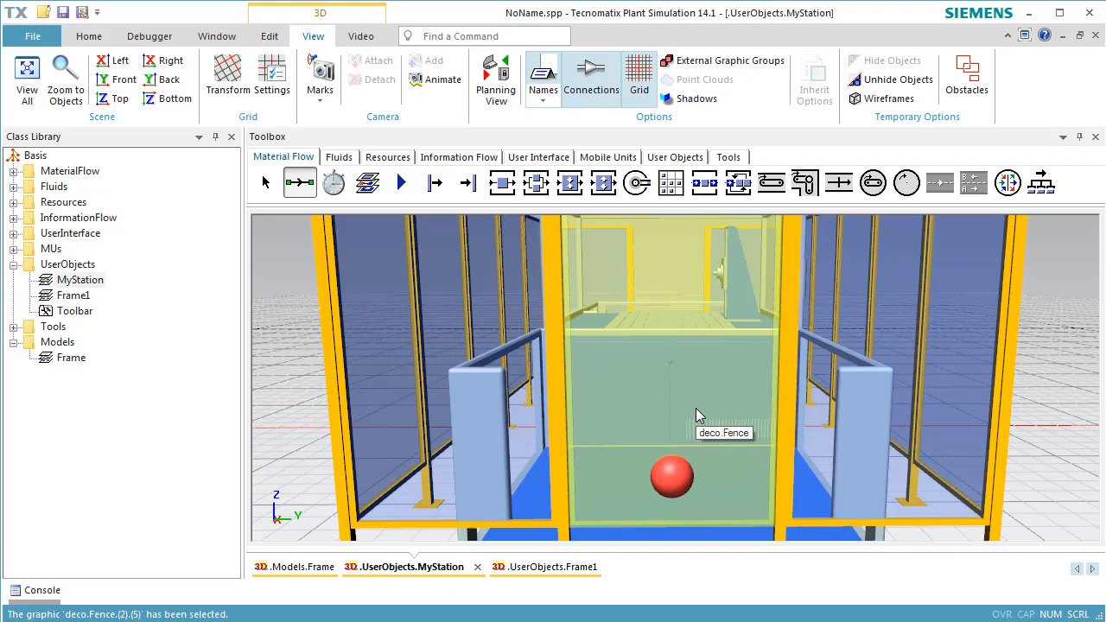
pyautogui.press('Delete')
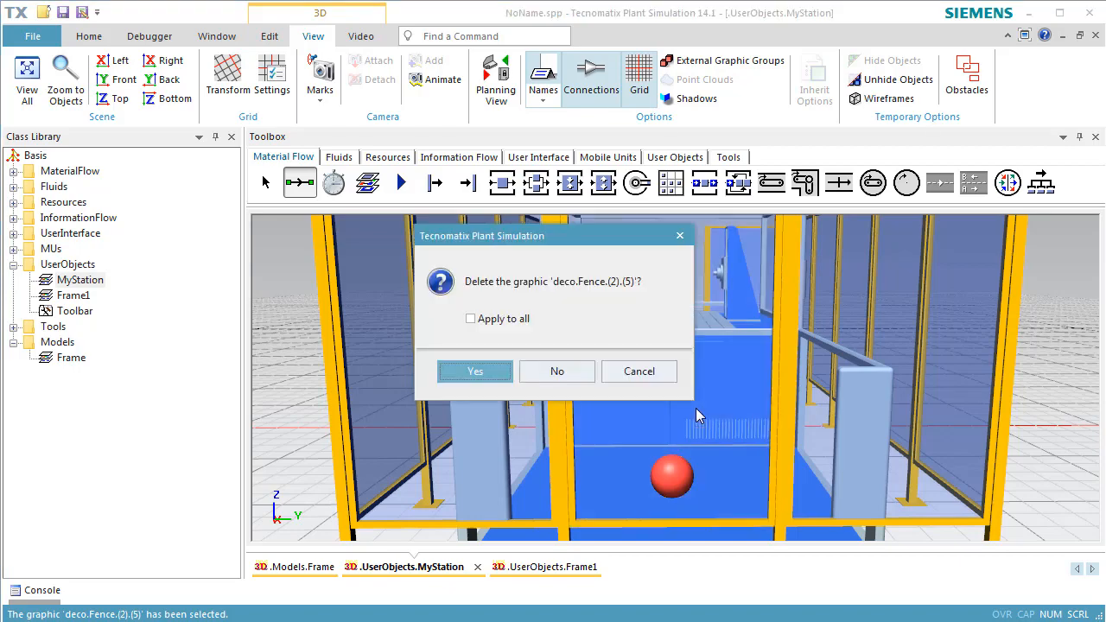
pyautogui.click(500, 375)
pyautogui.click(499, 379)
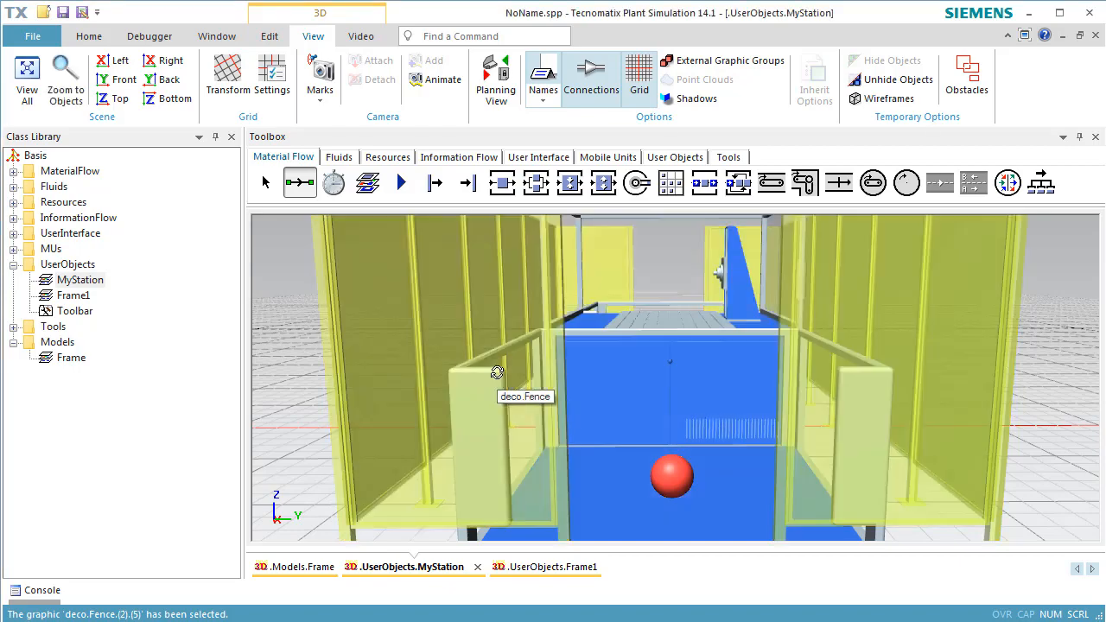
# Insert a Method and a Variable behind the fence and a TableFile to the side, beyond its positive-X end
pyautogui.moveTo(499, 379); pyautogui.dragTo(621, 451, button='middle')
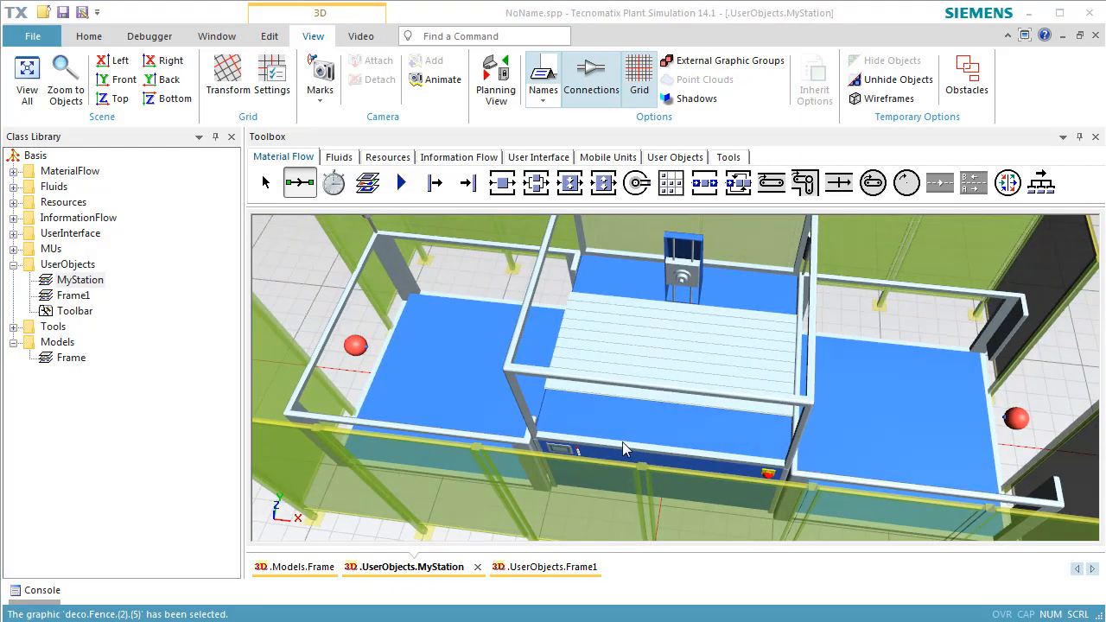
pyautogui.click(623, 443)
pyautogui.scroll(-5, 623, 444)
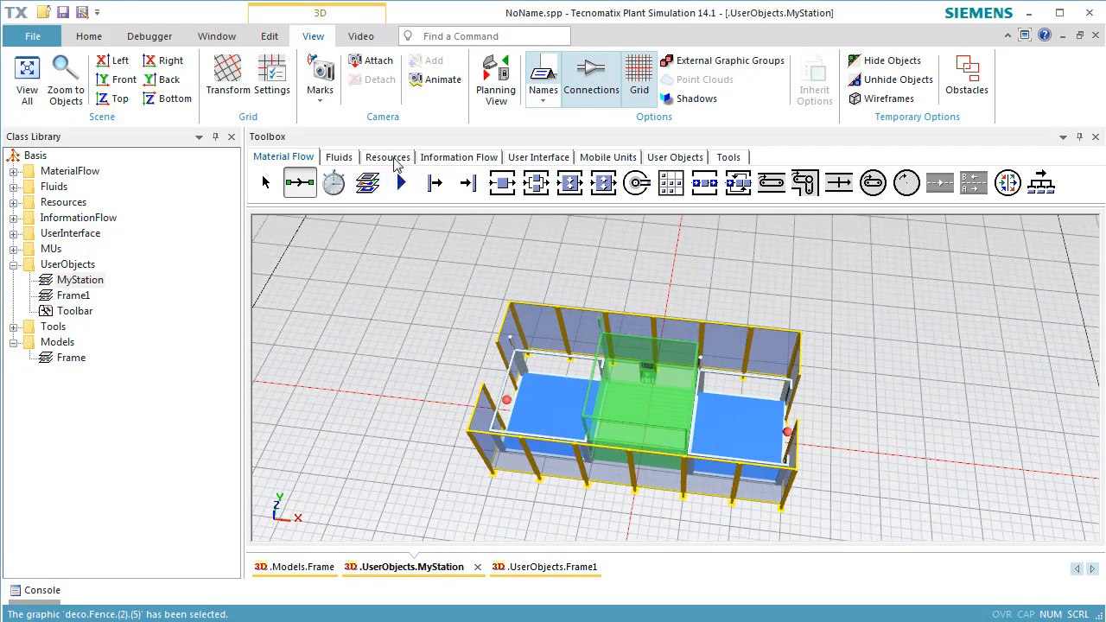
pyautogui.click(432, 160)
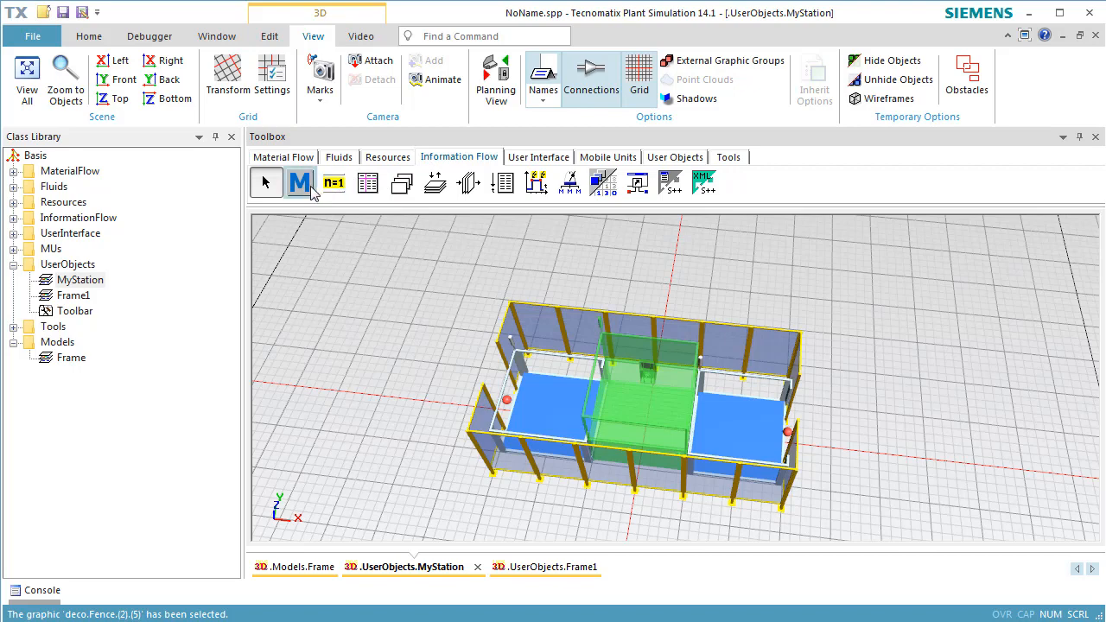
pyautogui.click(300, 182)
pyautogui.click(576, 274)
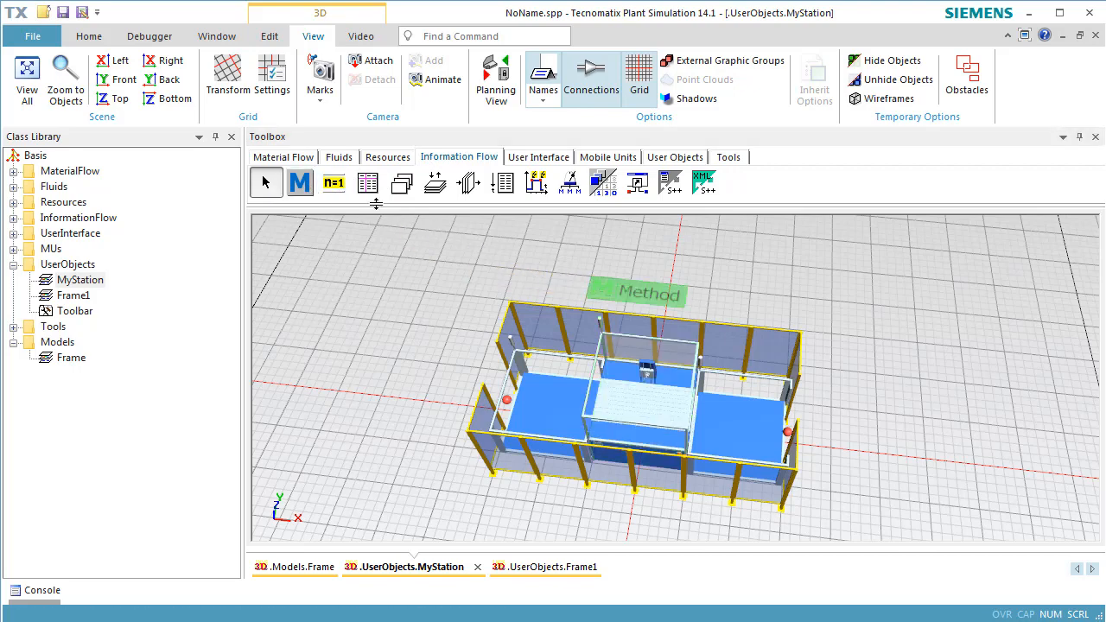
pyautogui.click(333, 183)
pyautogui.click(722, 283)
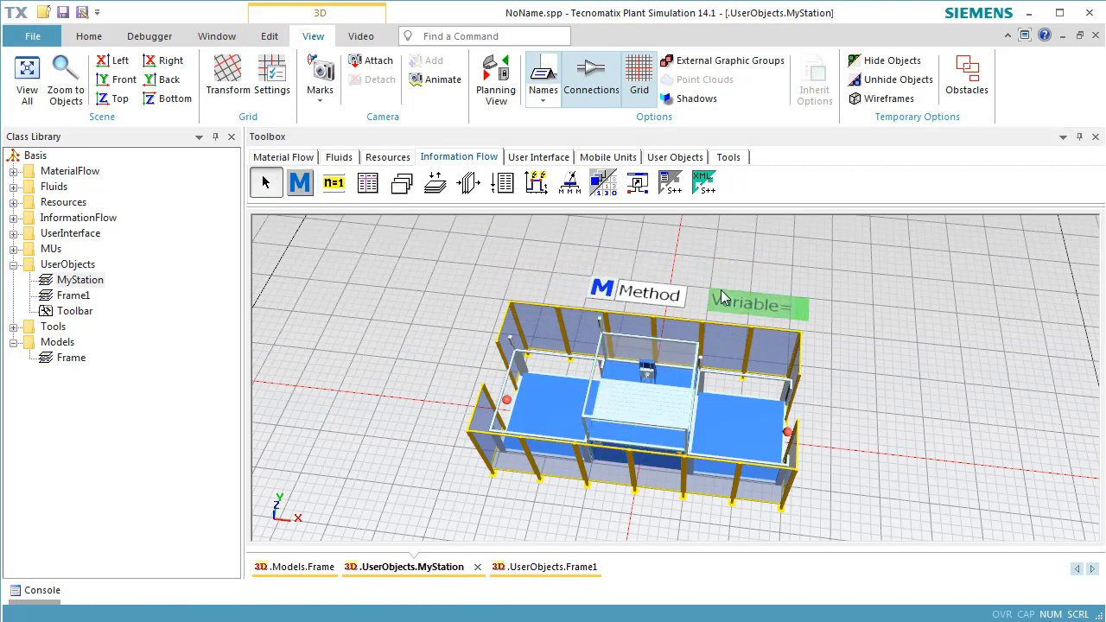
pyautogui.click(370, 186)
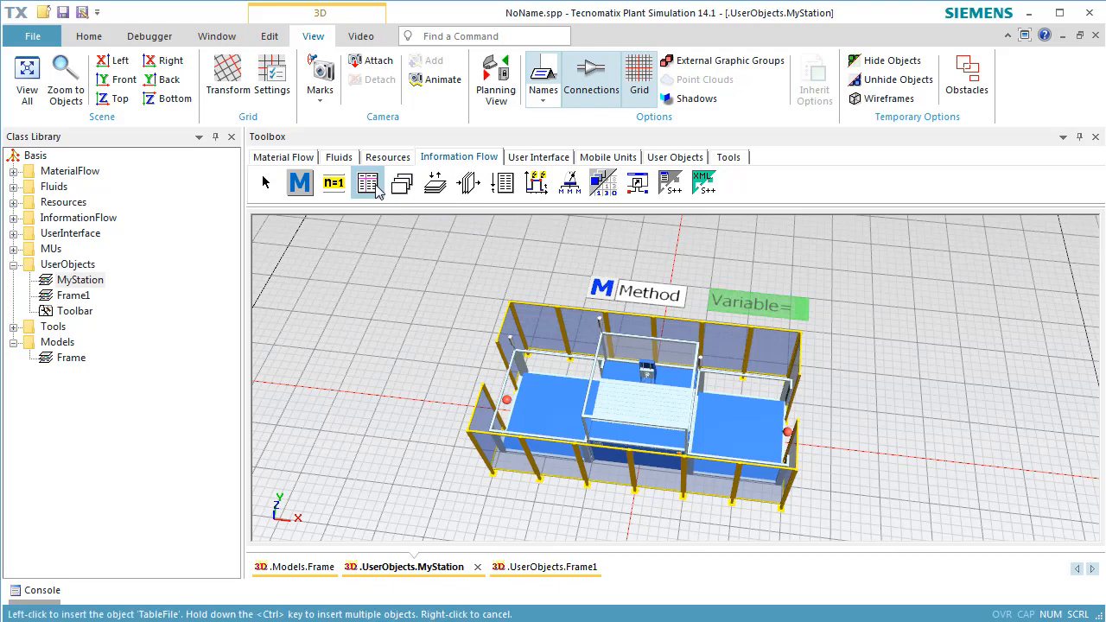
pyautogui.click(879, 343)
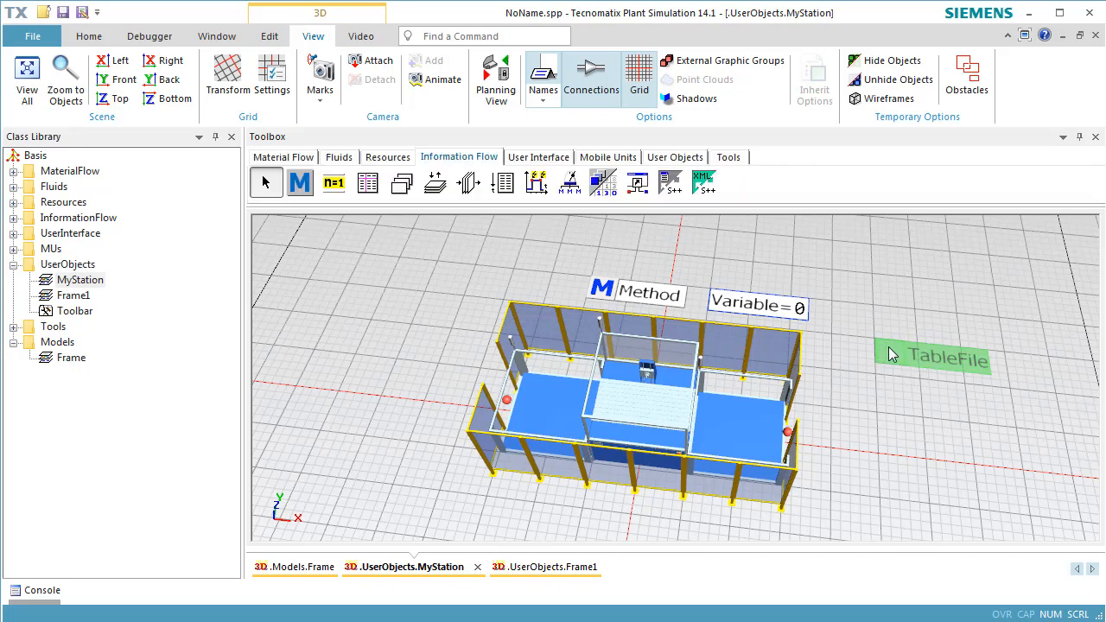
# In the MyStation frame's 3D properties, hide the default graphic group and enable Show content
pyautogui.rightClick(941, 427)
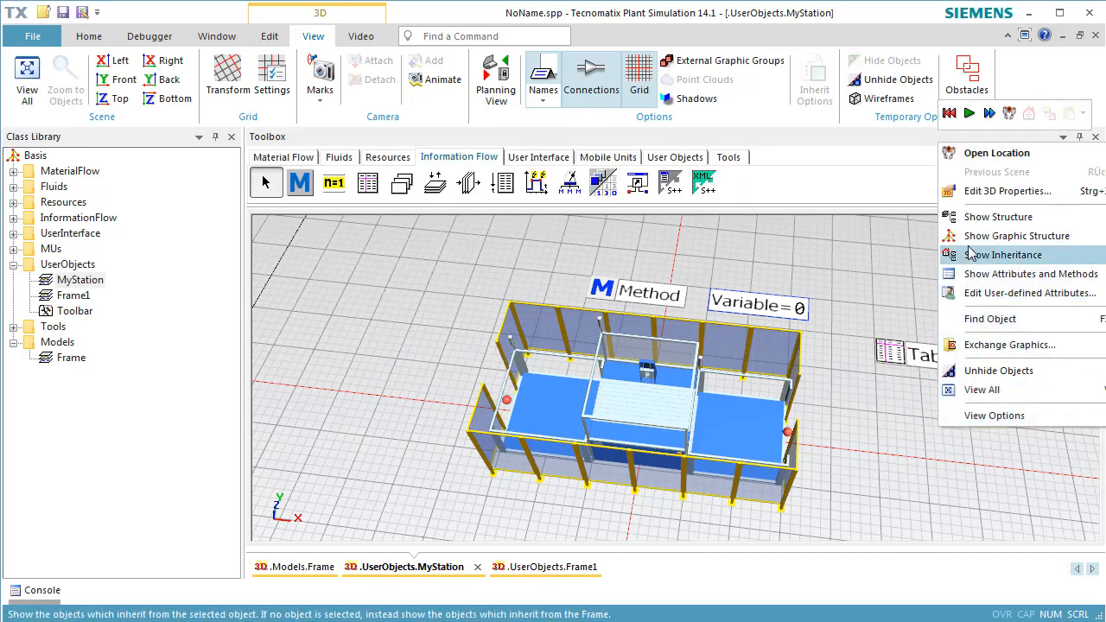
pyautogui.click(971, 192)
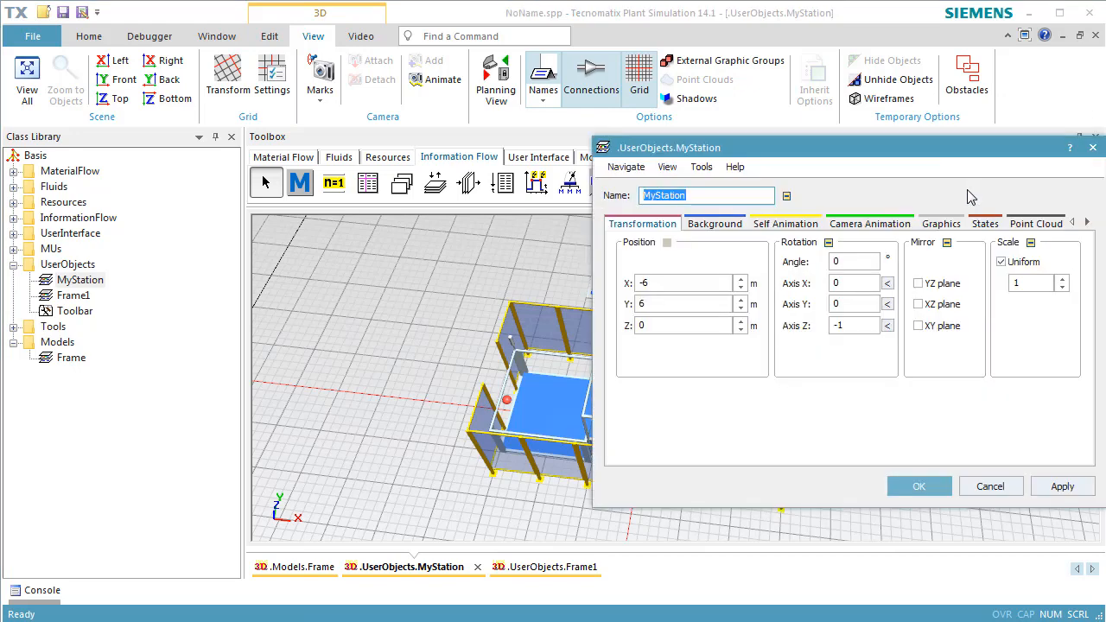
pyautogui.click(934, 225)
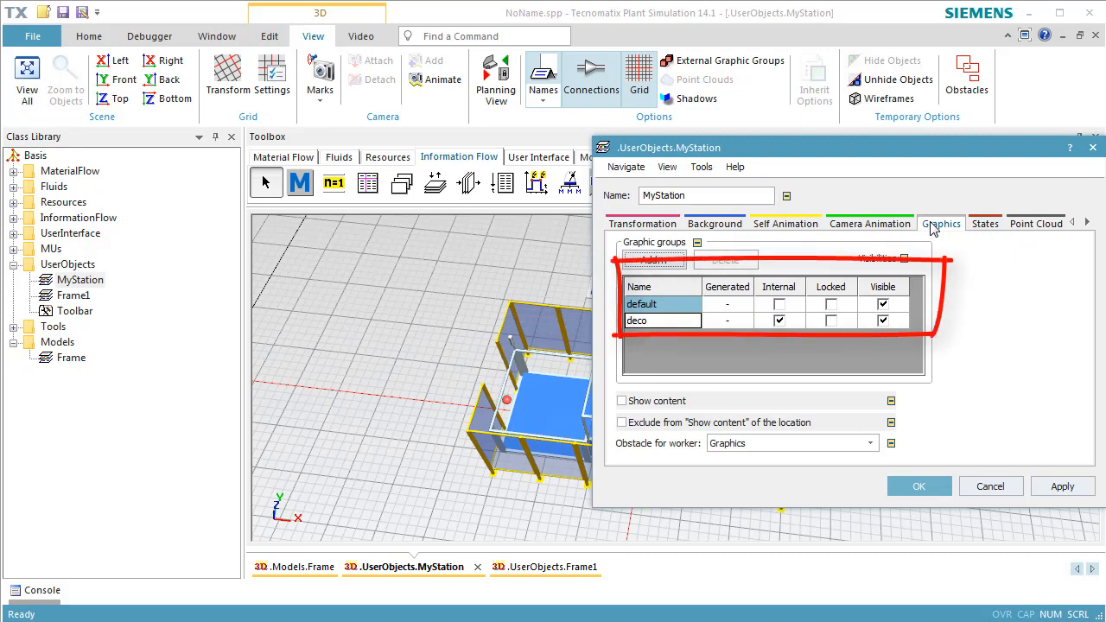
pyautogui.click(883, 306)
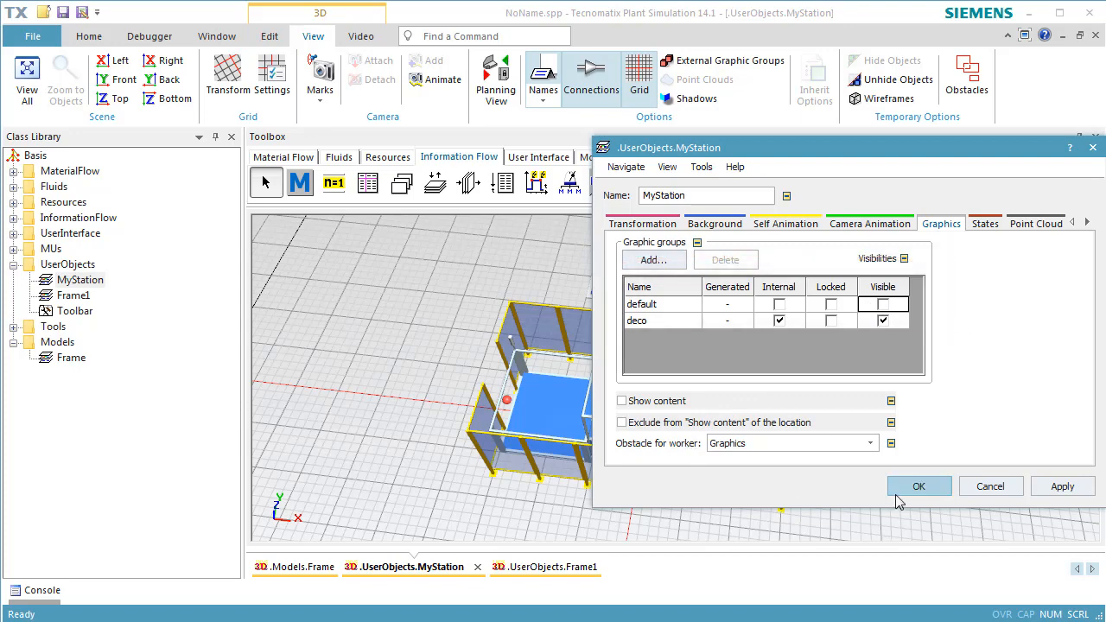
pyautogui.click(656, 402)
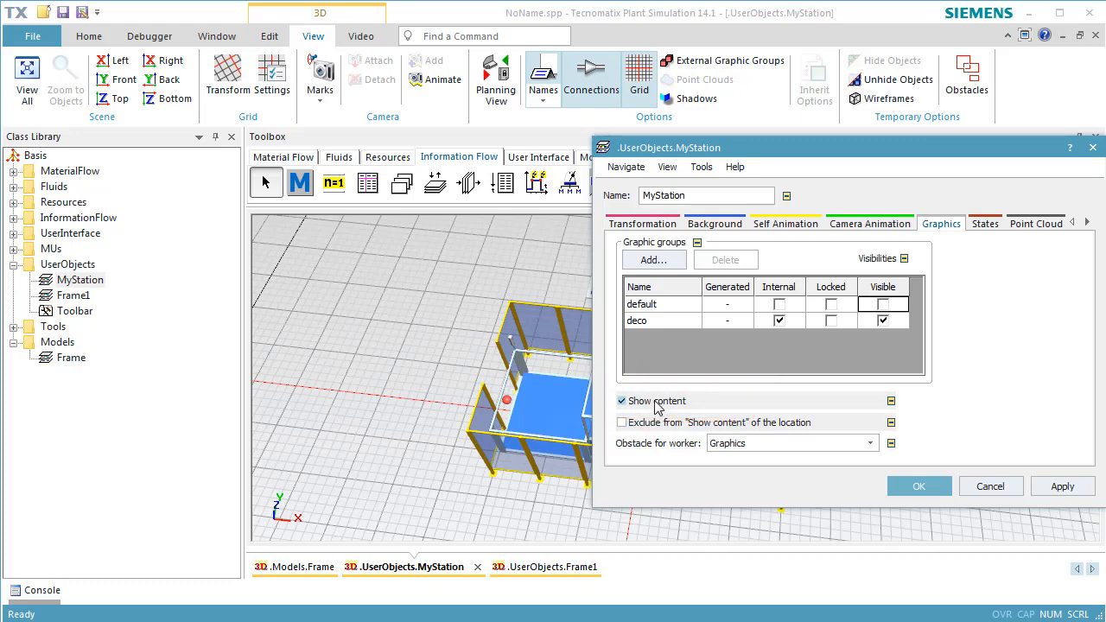
pyautogui.click(917, 487)
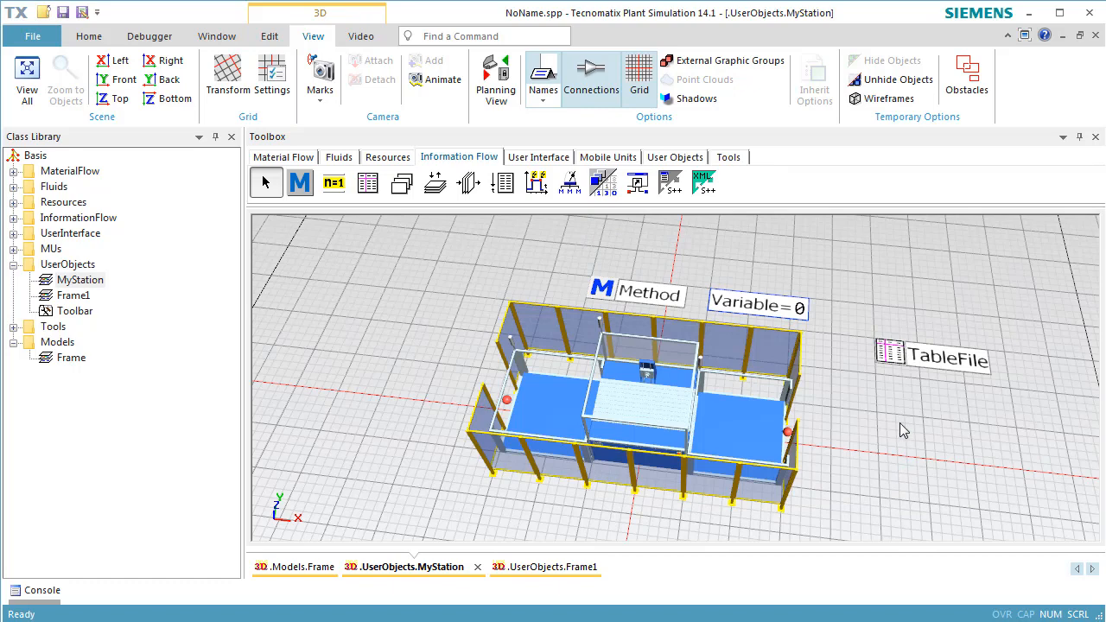
# Check the TableFile's 3D graphics settings for the option to exclude it from "Show content" of the location
pyautogui.click(891, 358)
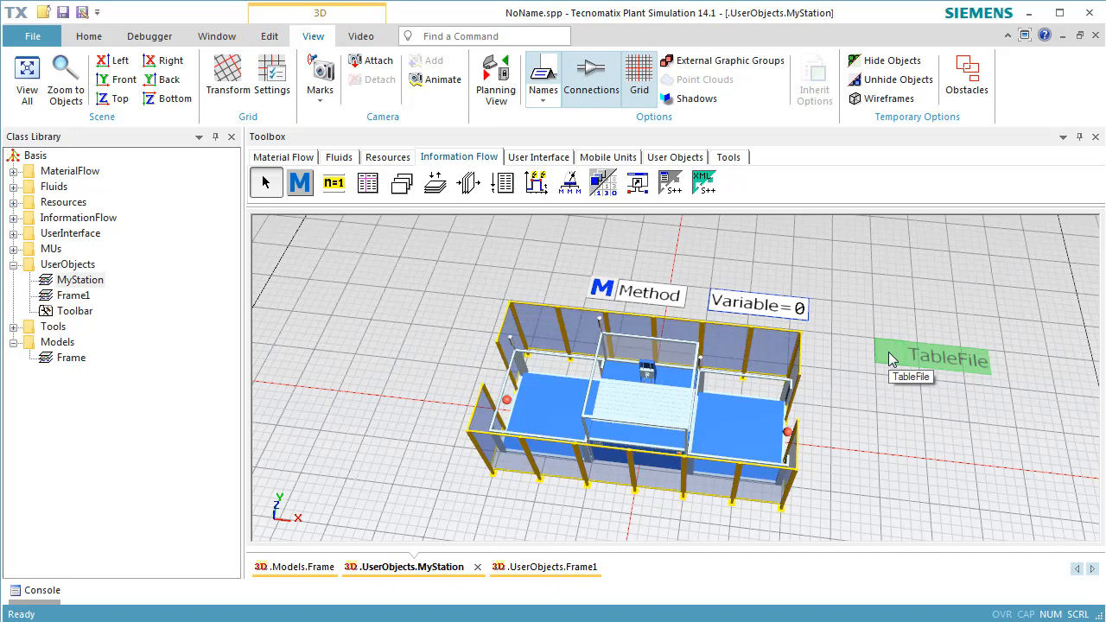
pyautogui.rightClick(889, 352)
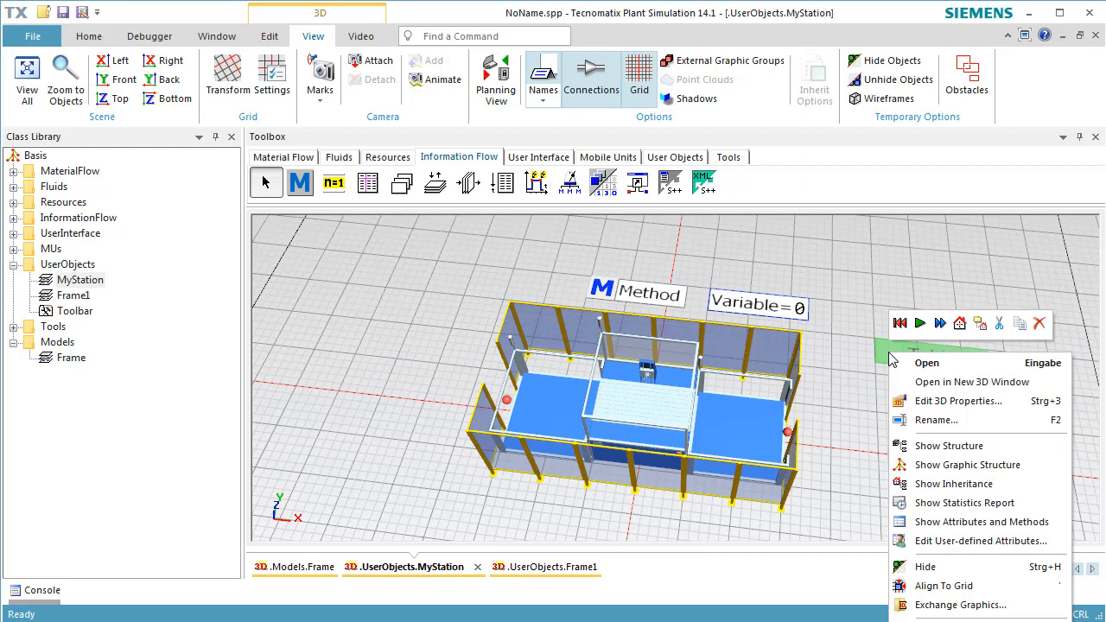
pyautogui.click(906, 404)
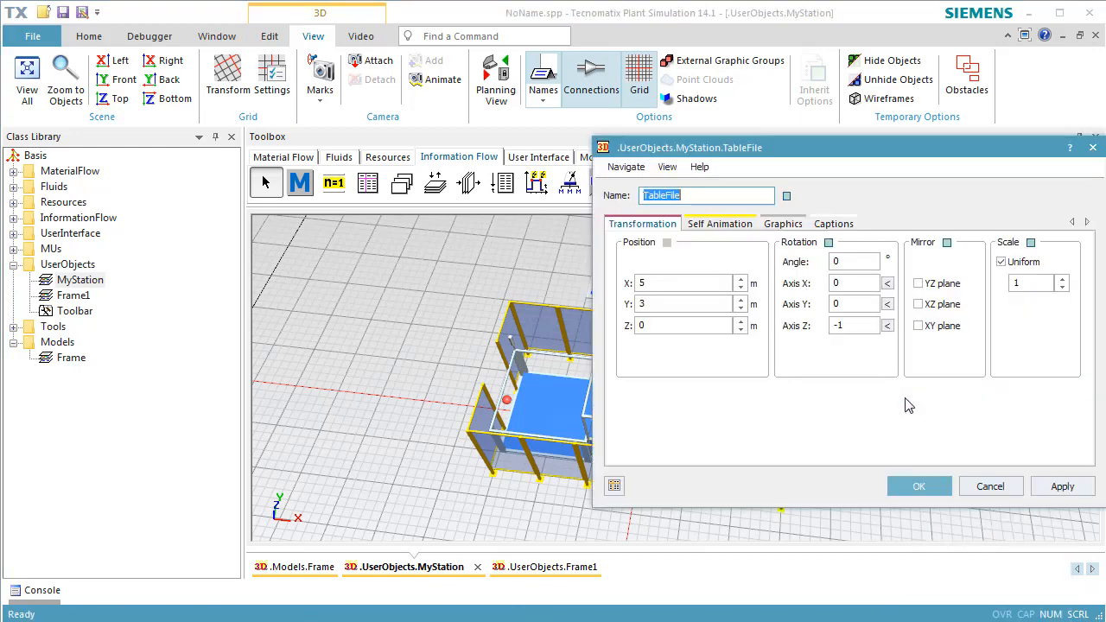
pyautogui.click(784, 225)
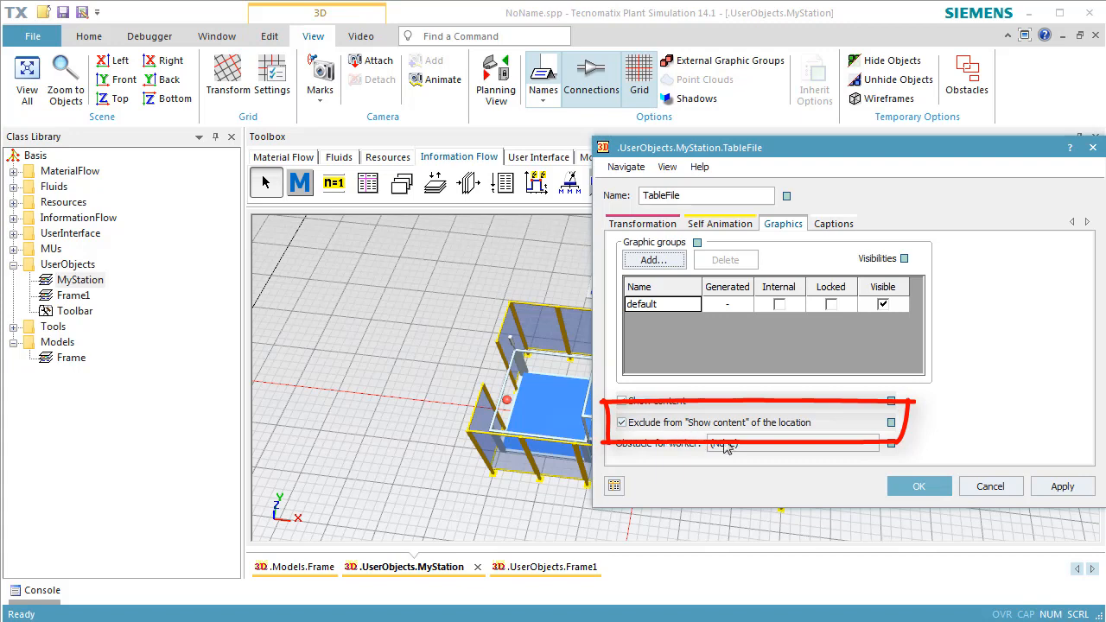
pyautogui.click(984, 489)
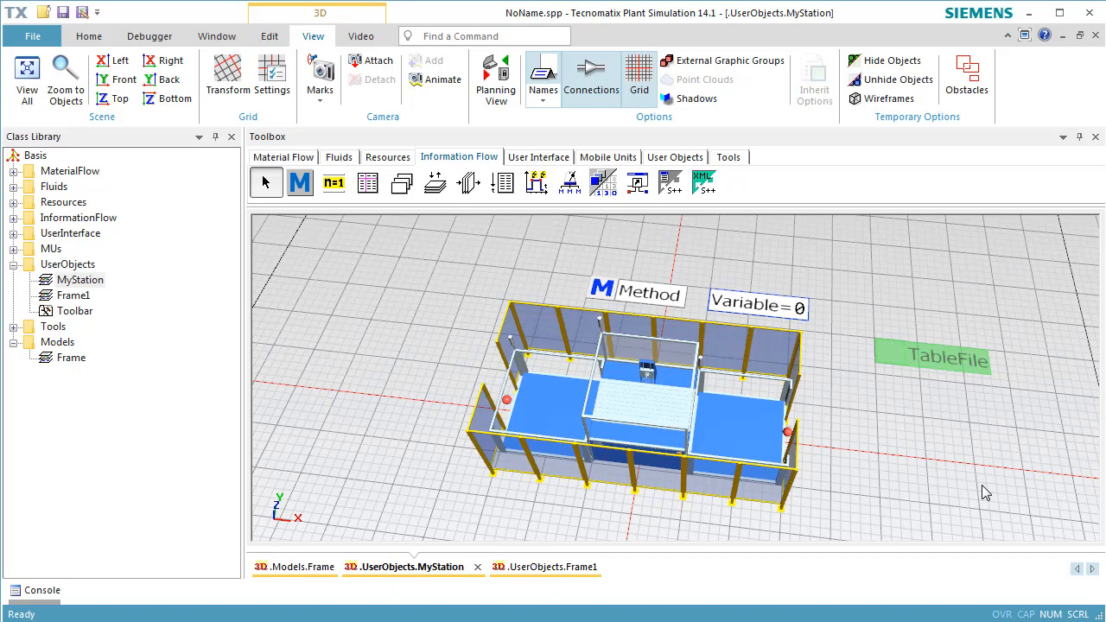
# Insert a Display in front of the fence and link it to the station's statNumIn attribute
pyautogui.click(541, 159)
pyautogui.click(333, 182)
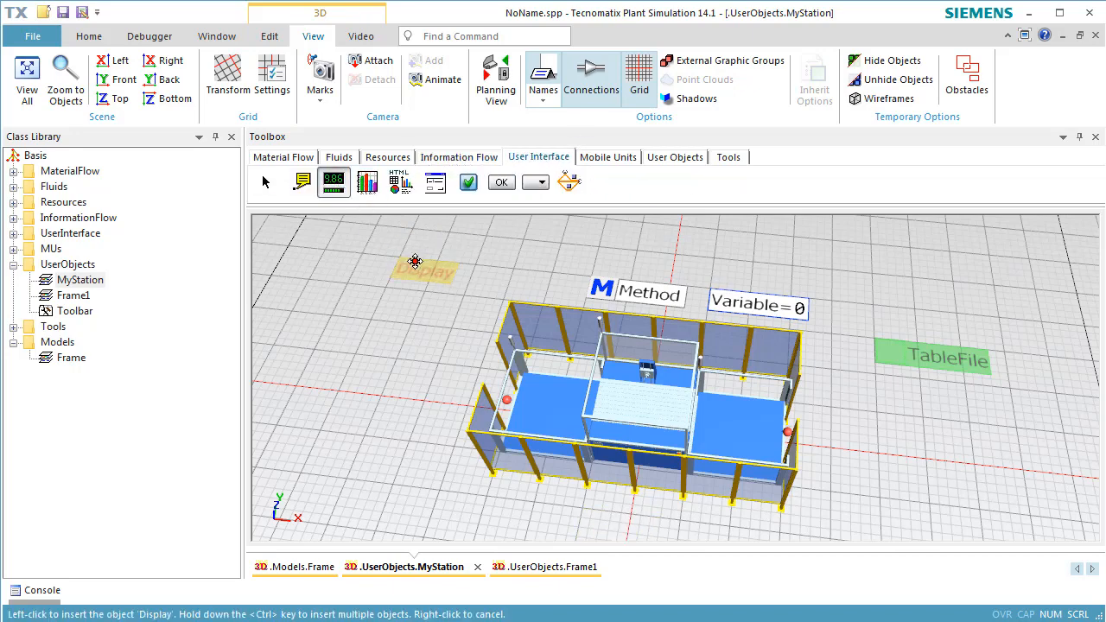
pyautogui.click(590, 516)
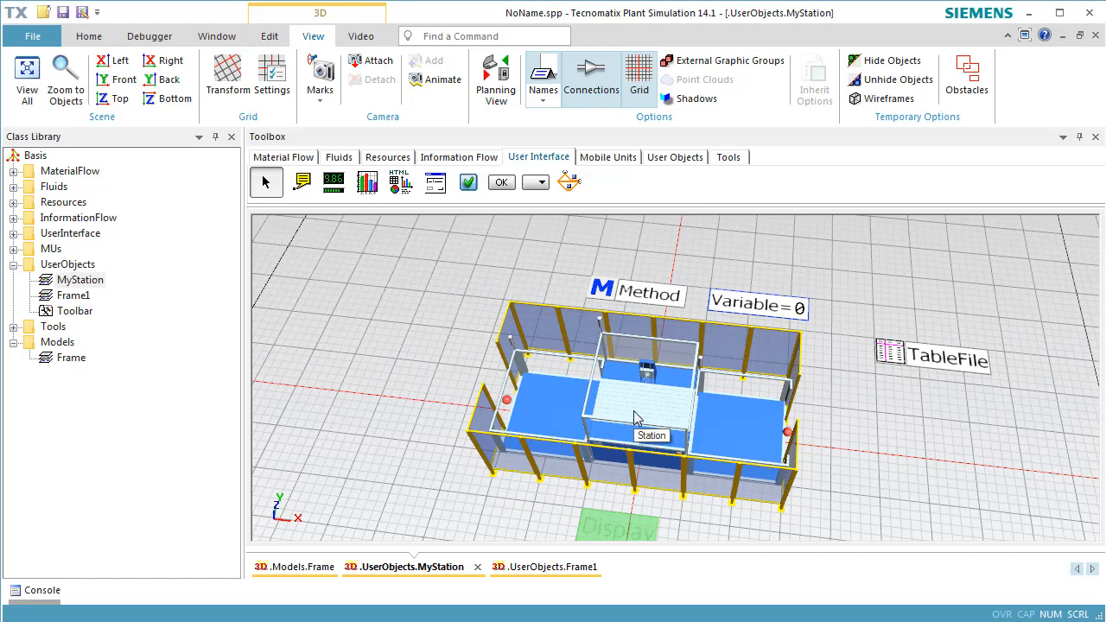
pyautogui.moveTo(635, 411); pyautogui.dragTo(612, 525)
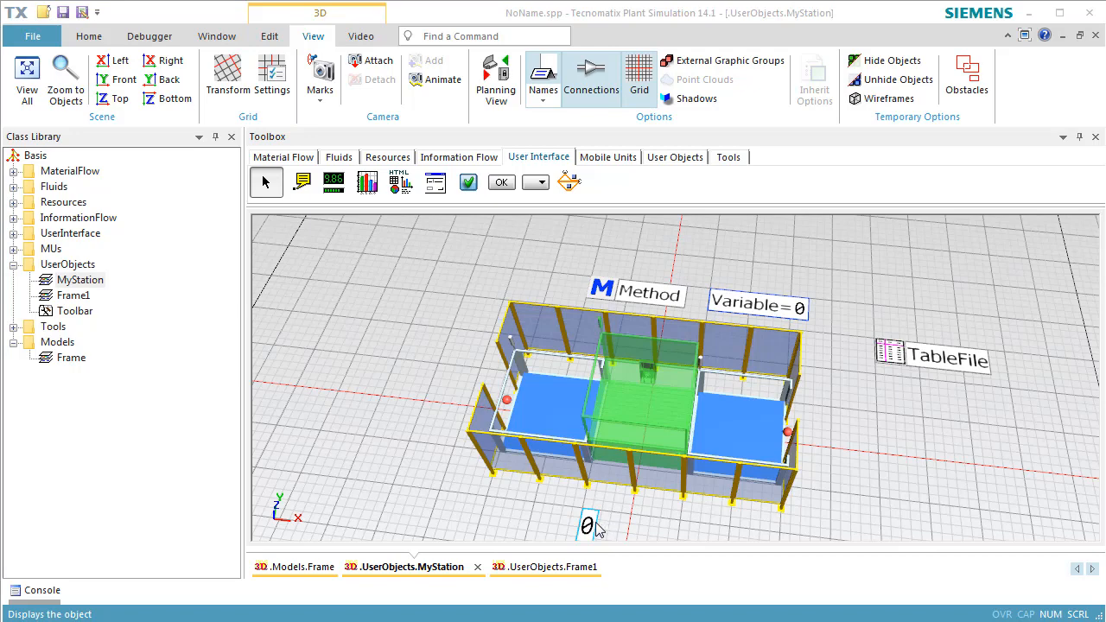
# Open the Display's settings to check its data path and mode, and close them without changes
pyautogui.click(591, 523)
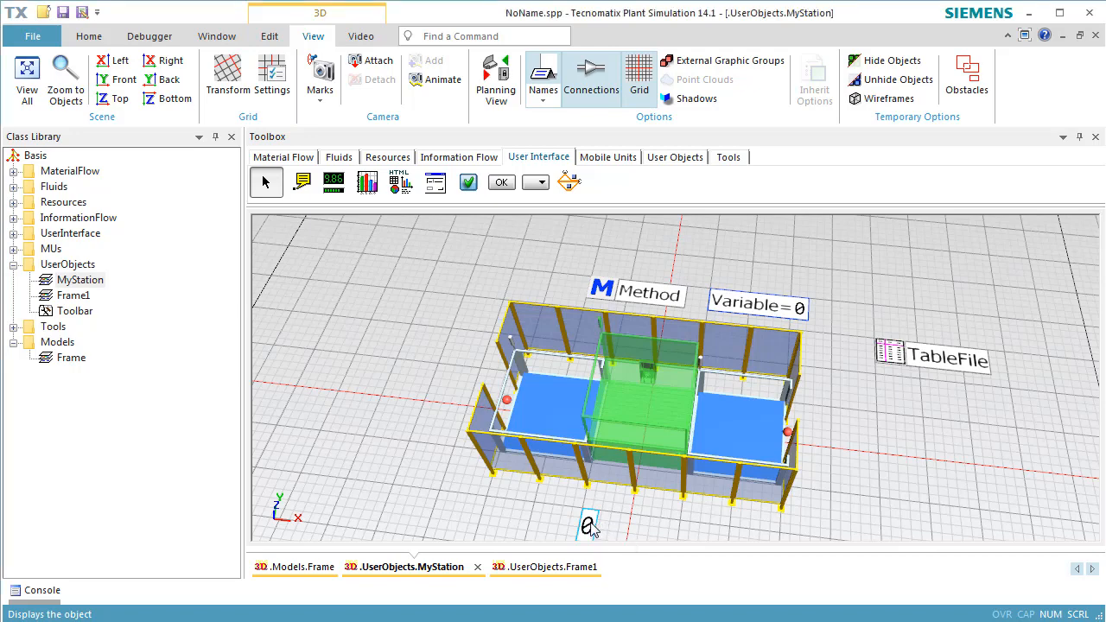
pyautogui.doubleClick(590, 525)
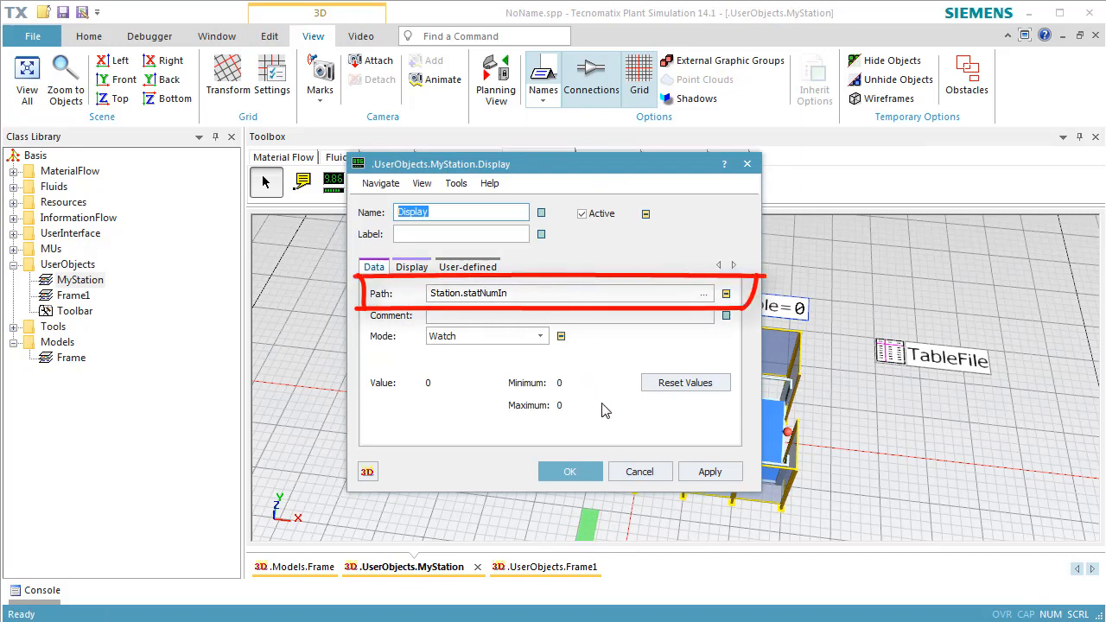
pyautogui.click(639, 471)
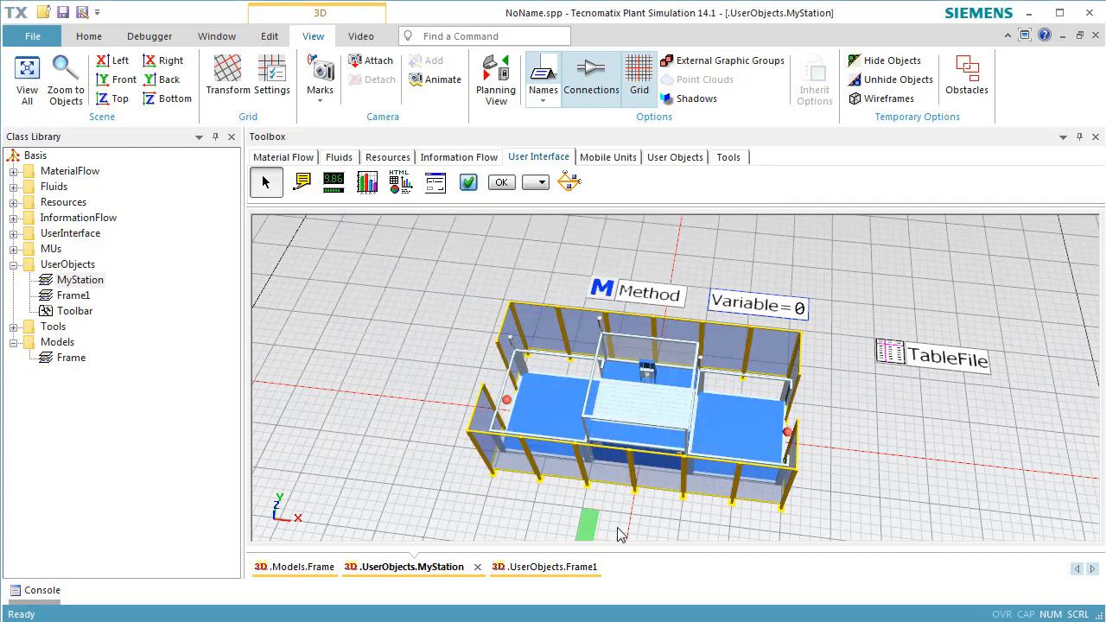
# Rotate the Display by 90° about the X axis in its 3D properties
pyautogui.rightClick(591, 527)
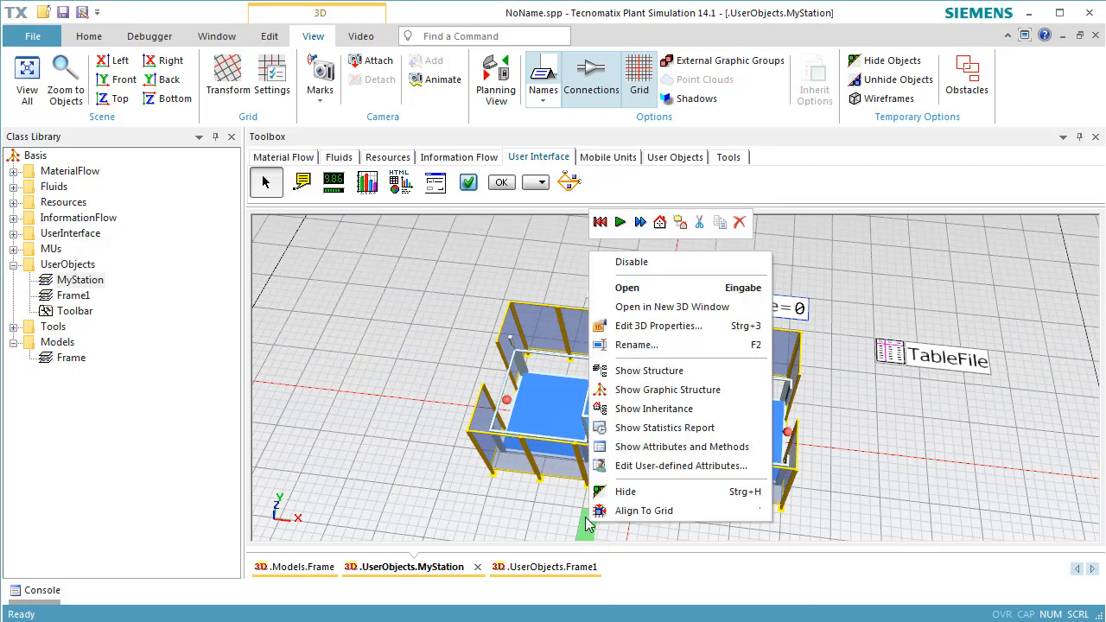
pyautogui.click(639, 334)
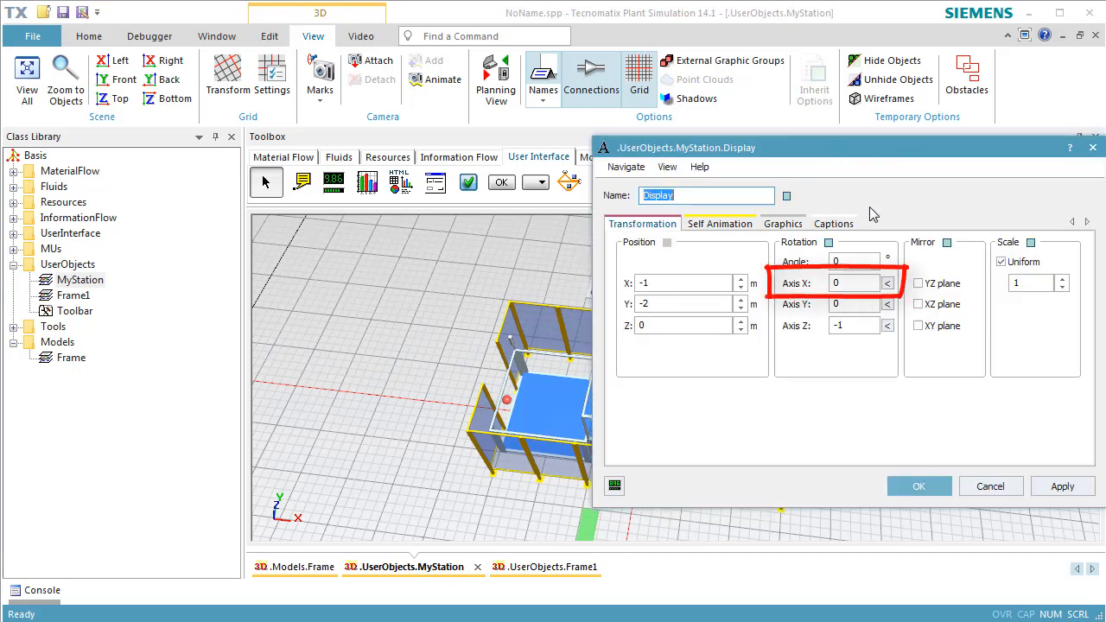
pyautogui.click(887, 287)
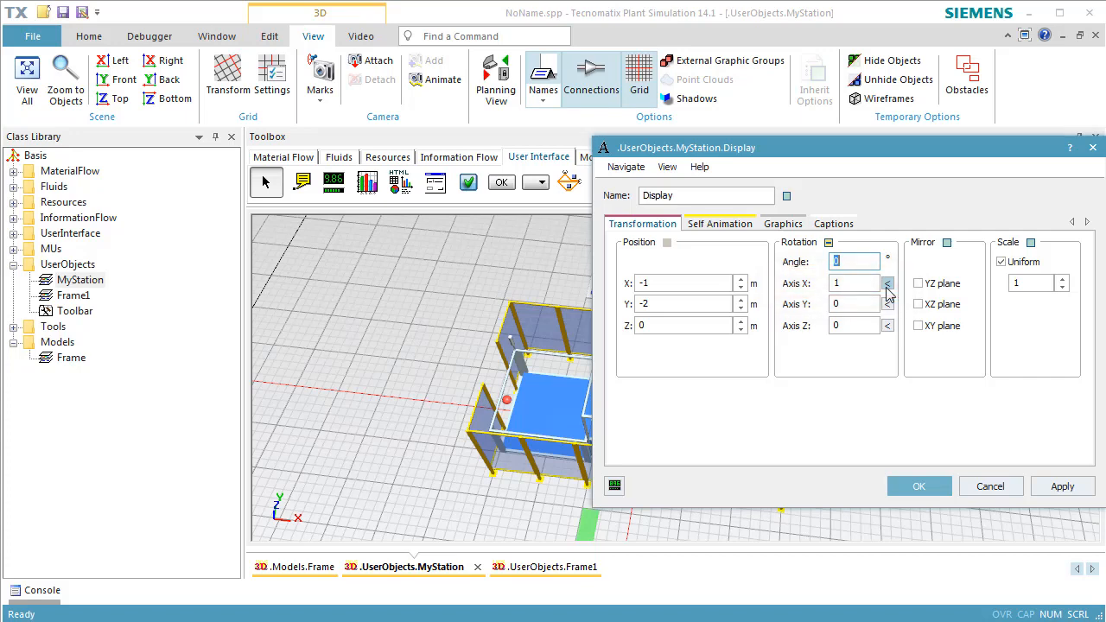
pyautogui.write('90')
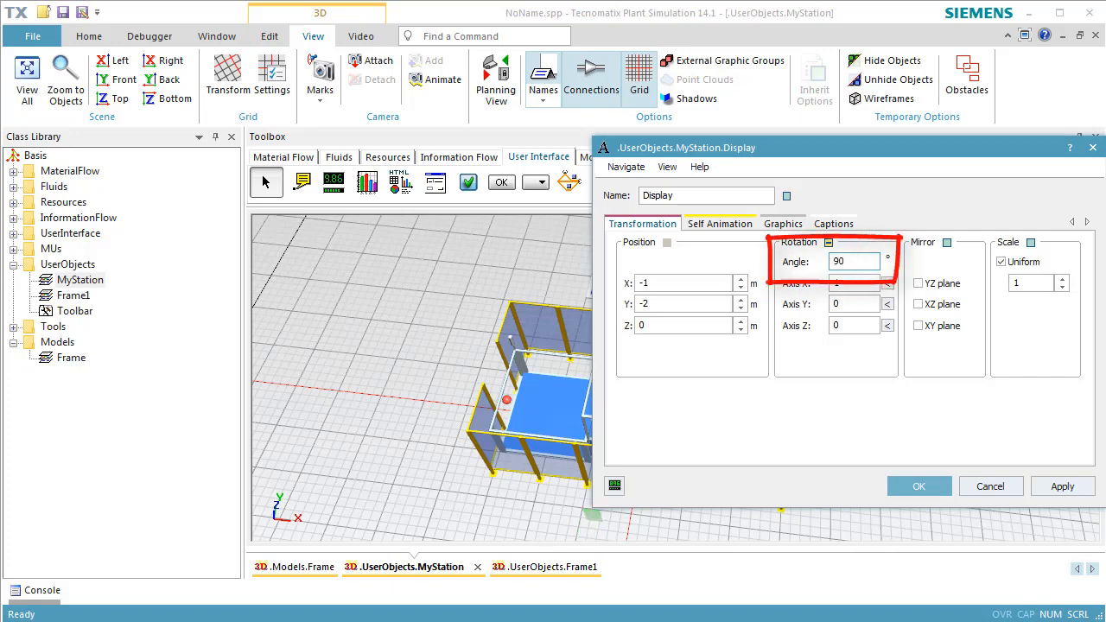
pyautogui.click(1052, 490)
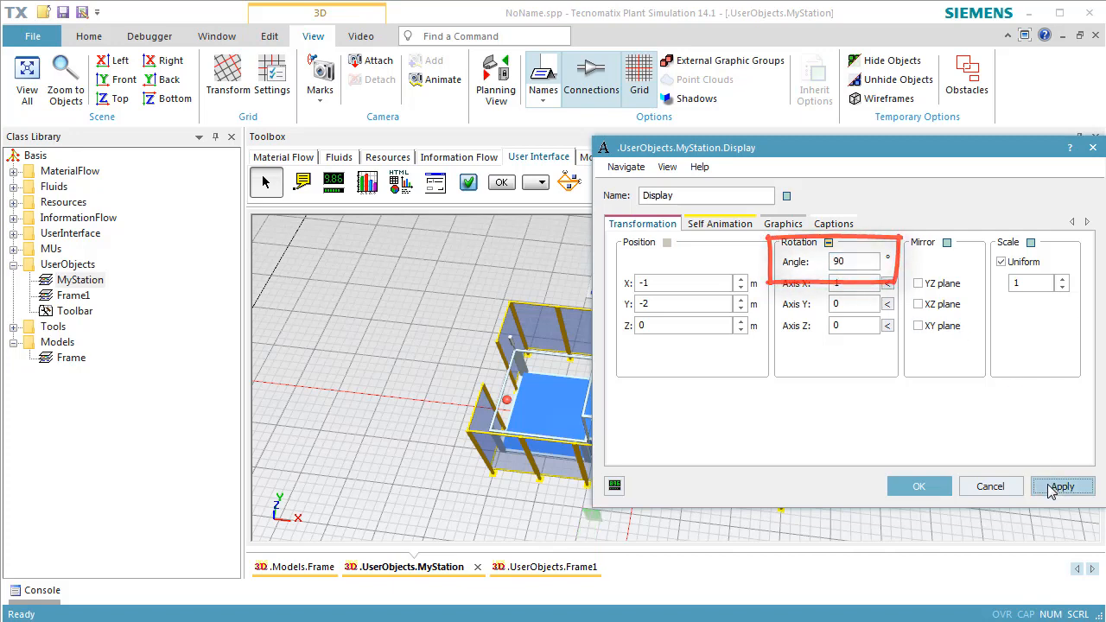
# Position the Display on the front fence at X -0.88 m, Y -1.51 m and Z 2 m
pyautogui.click(685, 326)
pyautogui.press('BackSpace')
pyautogui.write('2')
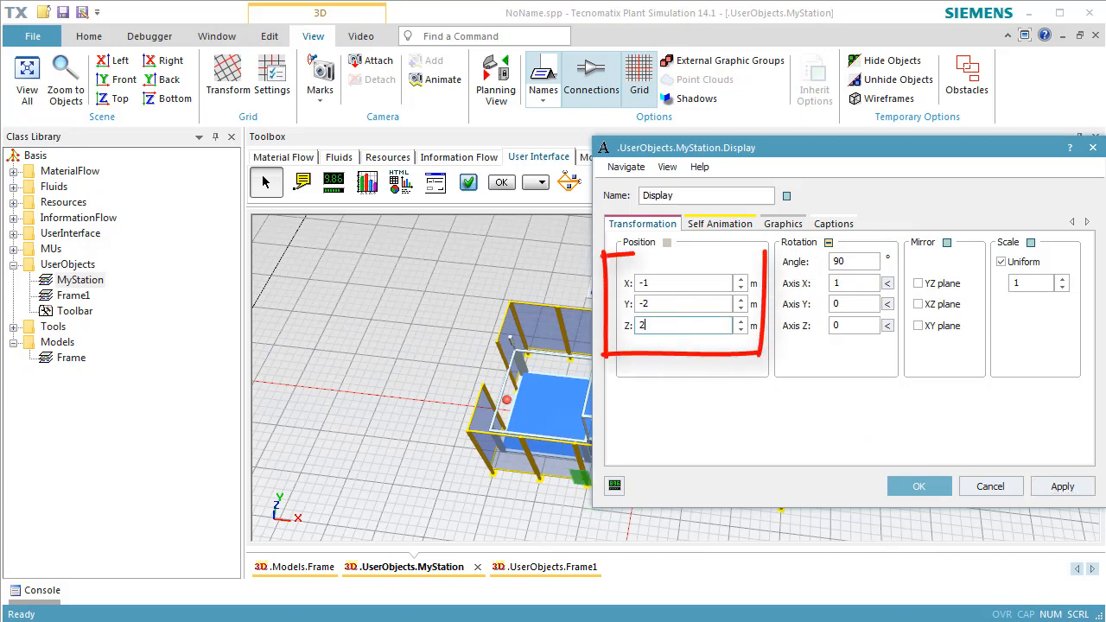
pyautogui.click(682, 306)
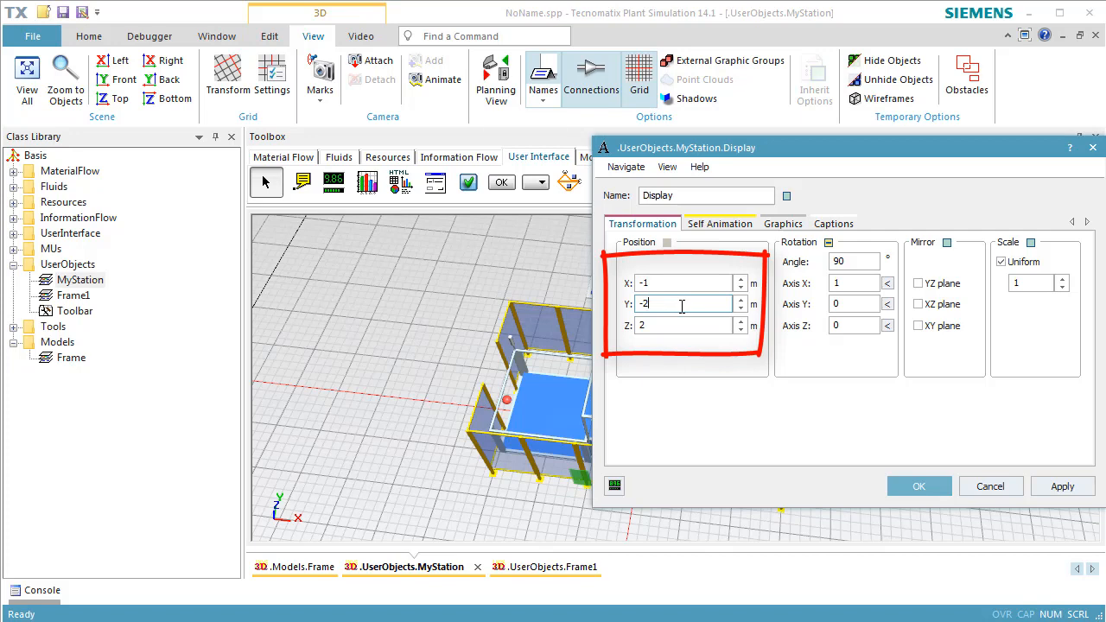
pyautogui.keyDown('ctrl'); pyautogui.scroll(4, 682, 306); pyautogui.keyUp('ctrl')
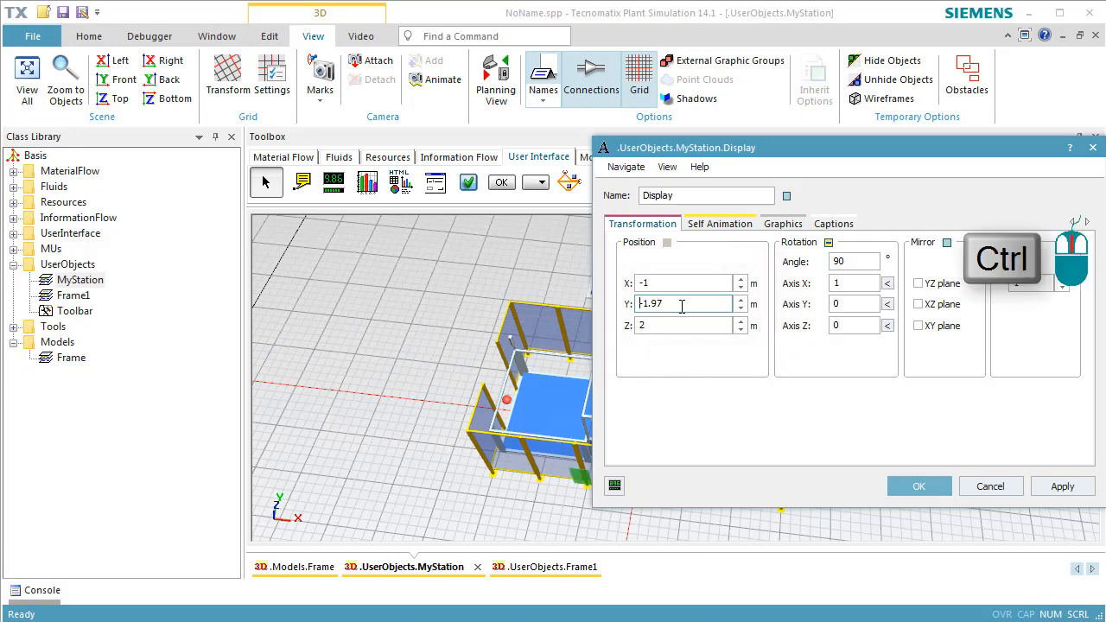
pyautogui.keyDown('ctrl'); pyautogui.scroll(13, 685, 306); pyautogui.keyUp('ctrl')
pyautogui.moveTo(787, 154); pyautogui.dragTo(842, 159)
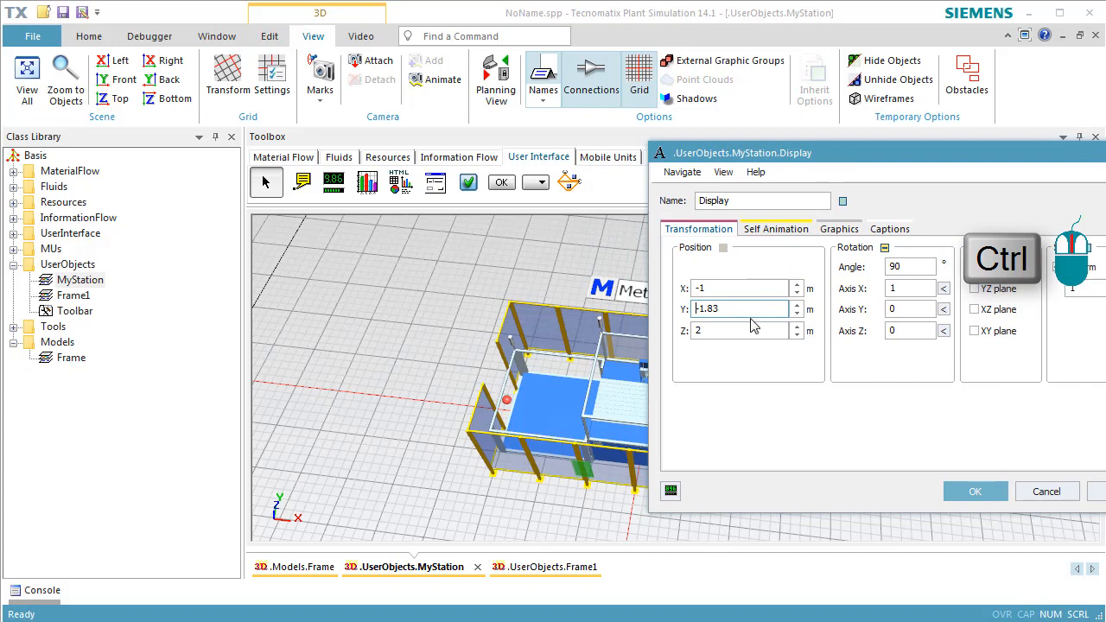
pyautogui.keyDown('ctrl'); pyautogui.scroll(16, 750, 313); pyautogui.keyUp('ctrl')
pyautogui.keyDown('ctrl'); pyautogui.scroll(16, 755, 313); pyautogui.keyUp('ctrl')
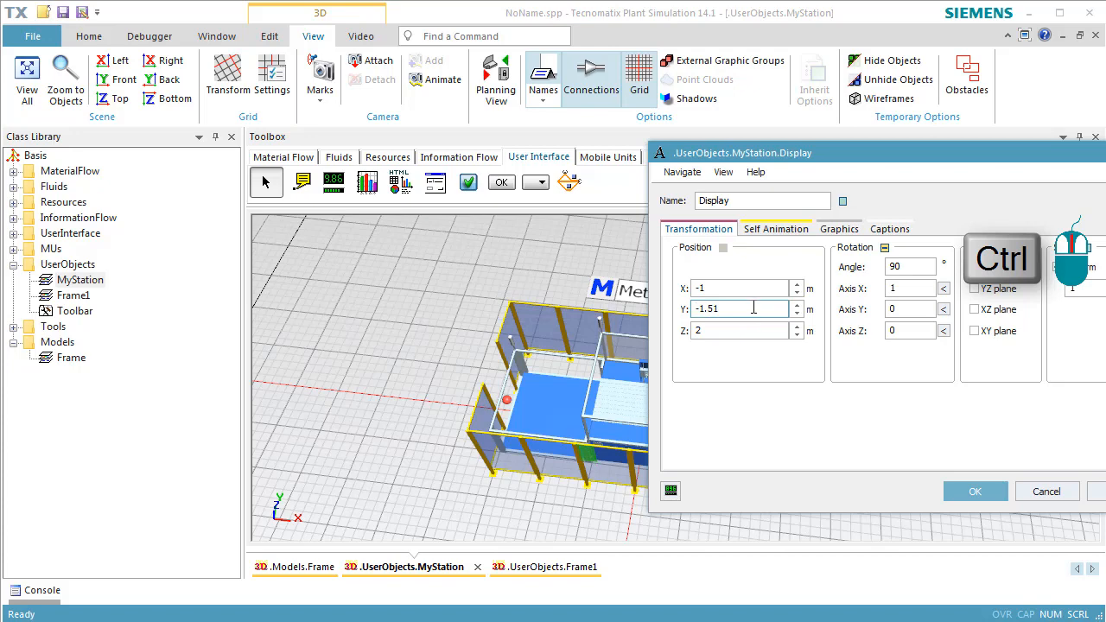
pyautogui.click(743, 290)
pyautogui.keyDown('ctrl'); pyautogui.scroll(12, 743, 289); pyautogui.keyUp('ctrl')
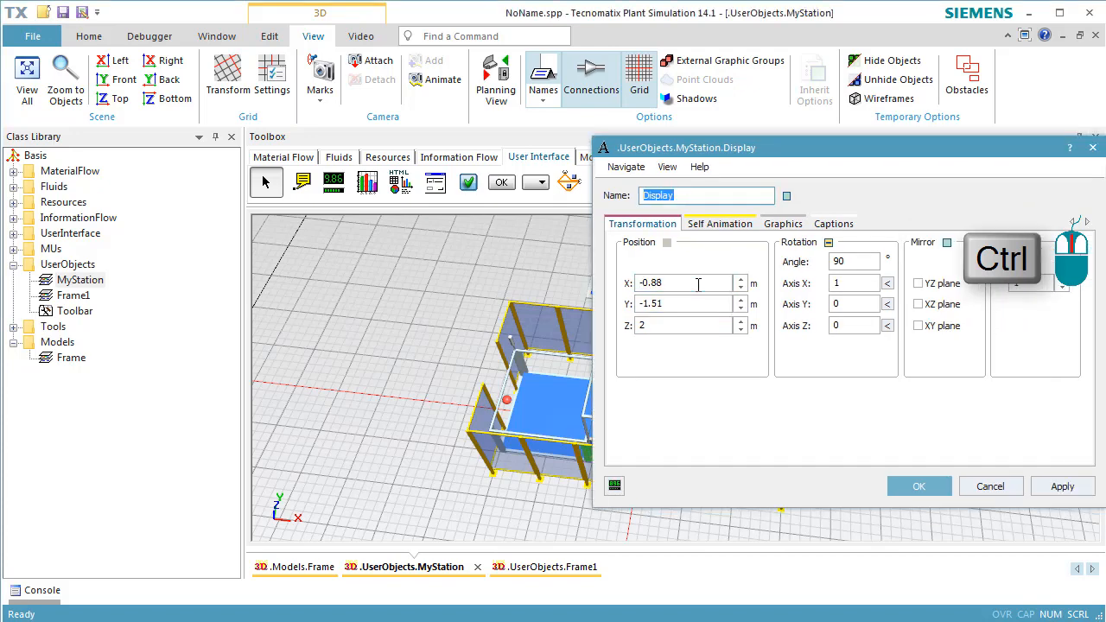
# Turn off Exclude from "Show content" of the location for the Display and accept its 3D properties
pyautogui.click(789, 226)
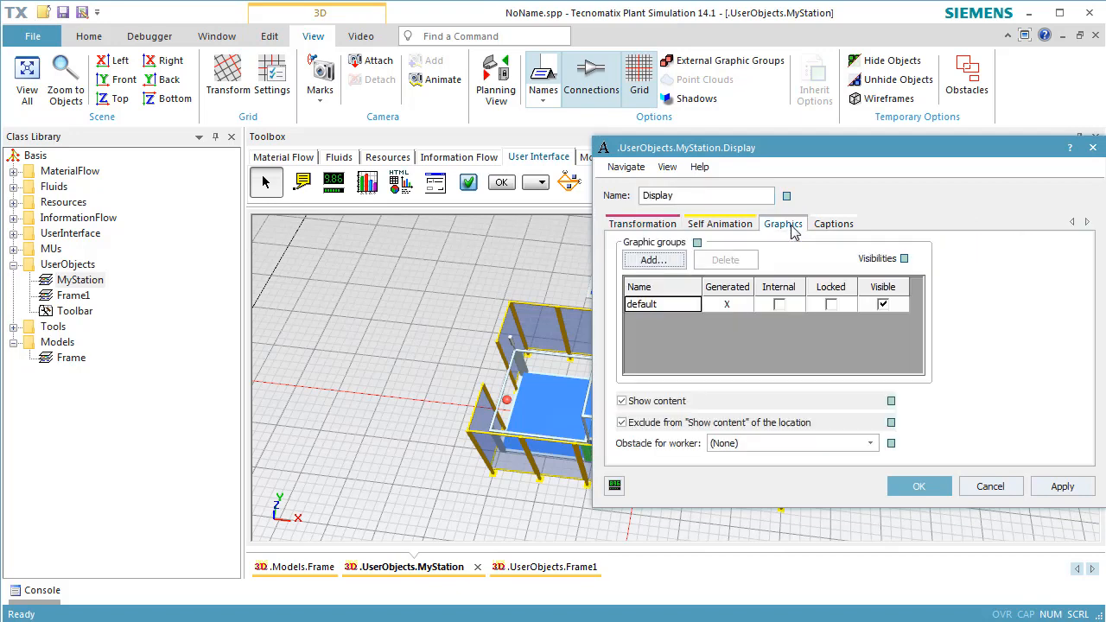
pyautogui.click(683, 424)
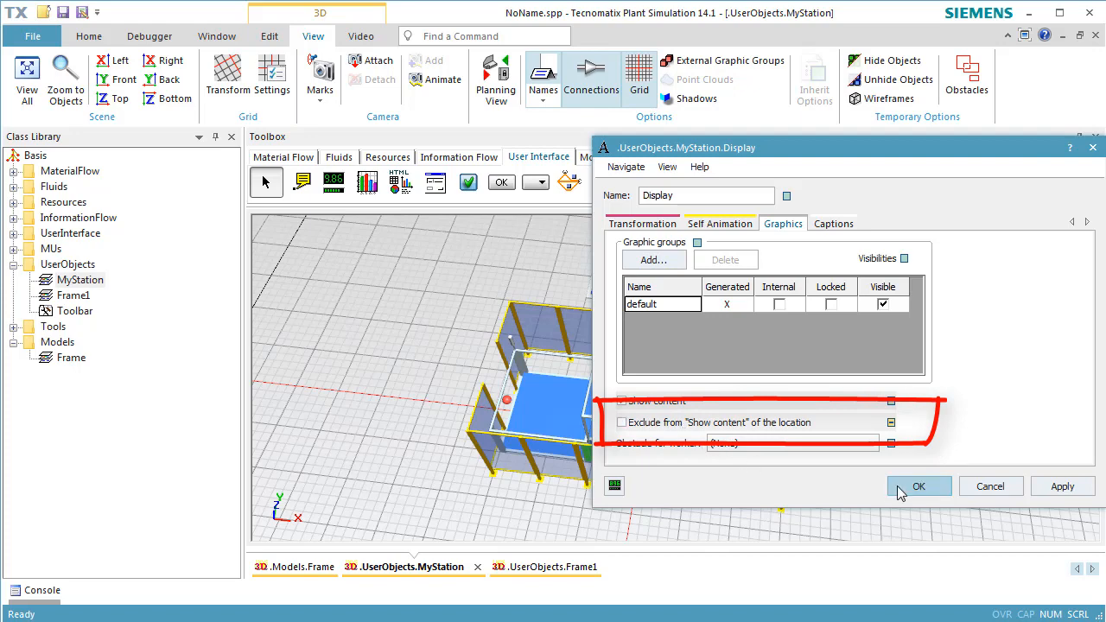
pyautogui.click(899, 491)
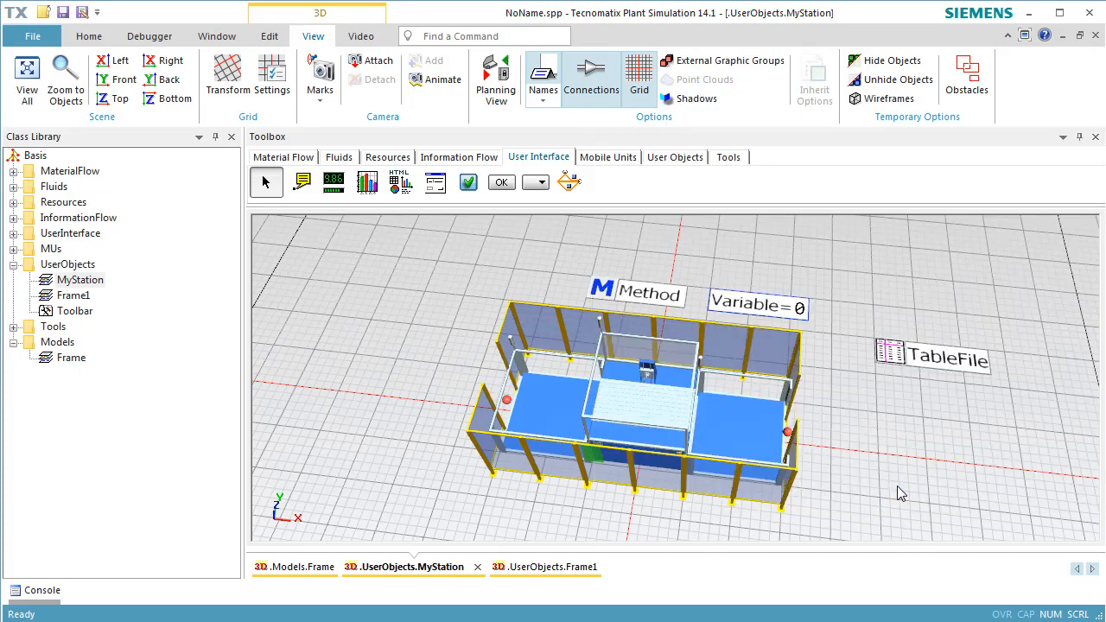
# Close the MyStation and Frame1 windows and switch the Models Frame to planning view
pyautogui.click(1095, 35)
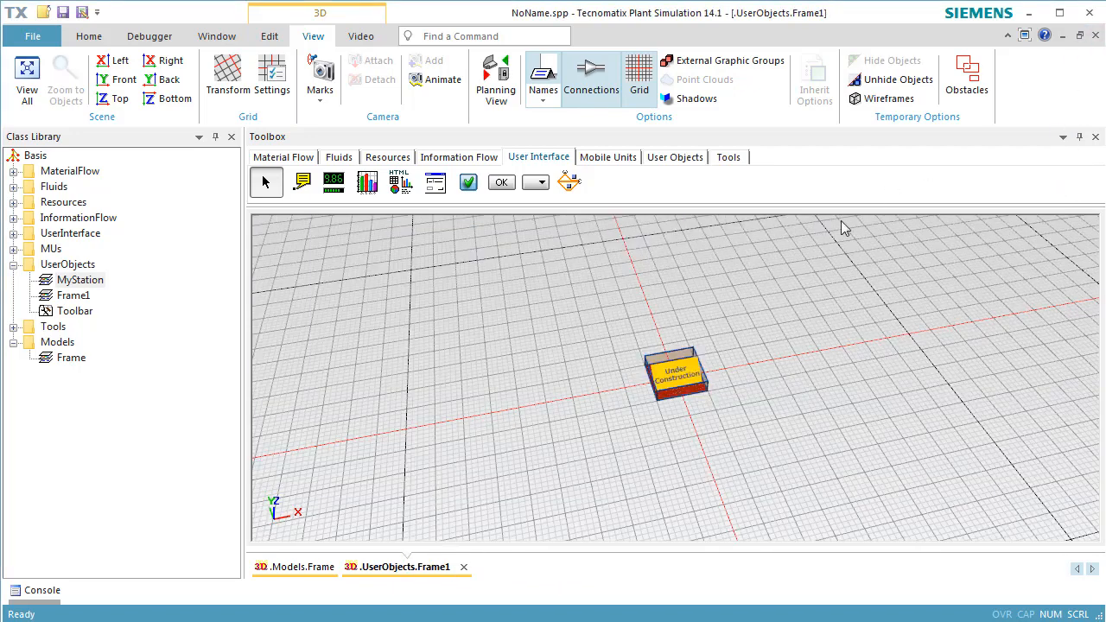
pyautogui.click(1095, 35)
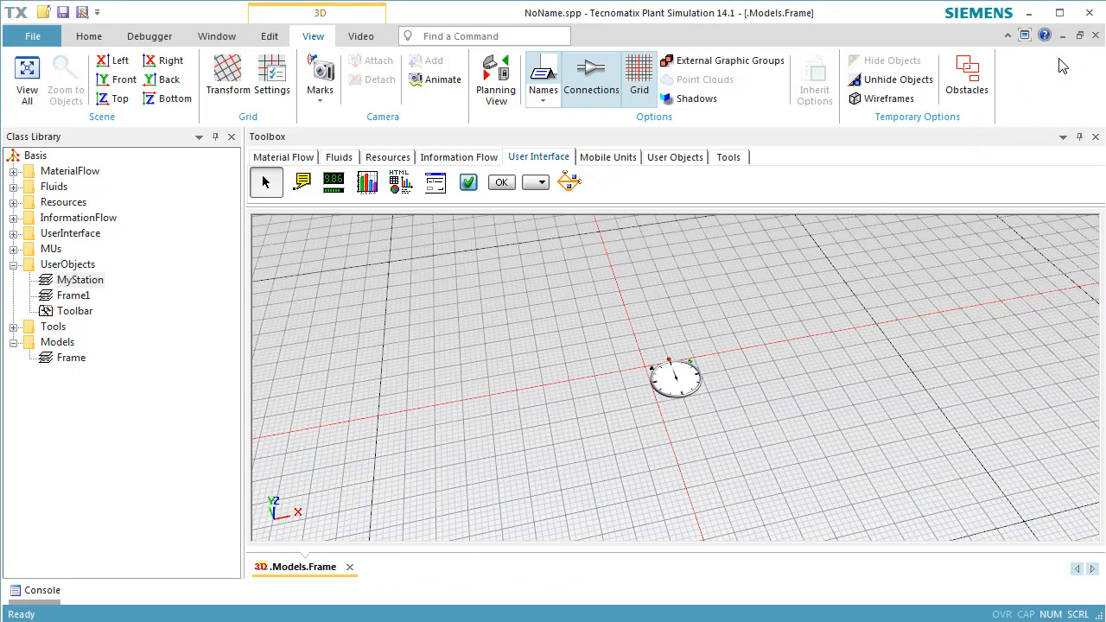
pyautogui.click(83, 365)
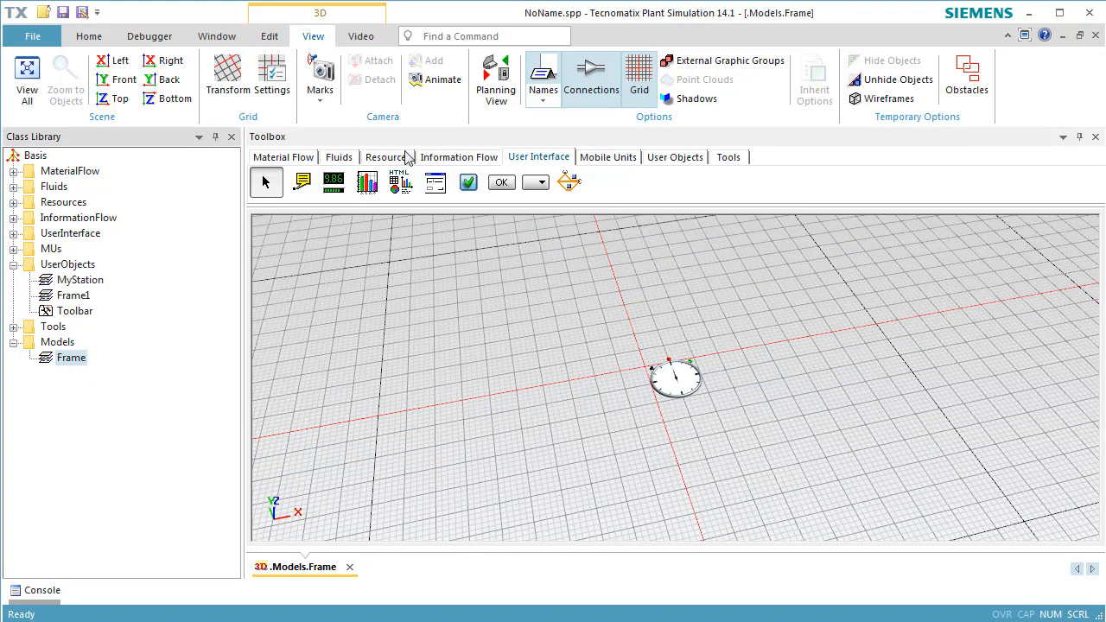
pyautogui.click(486, 97)
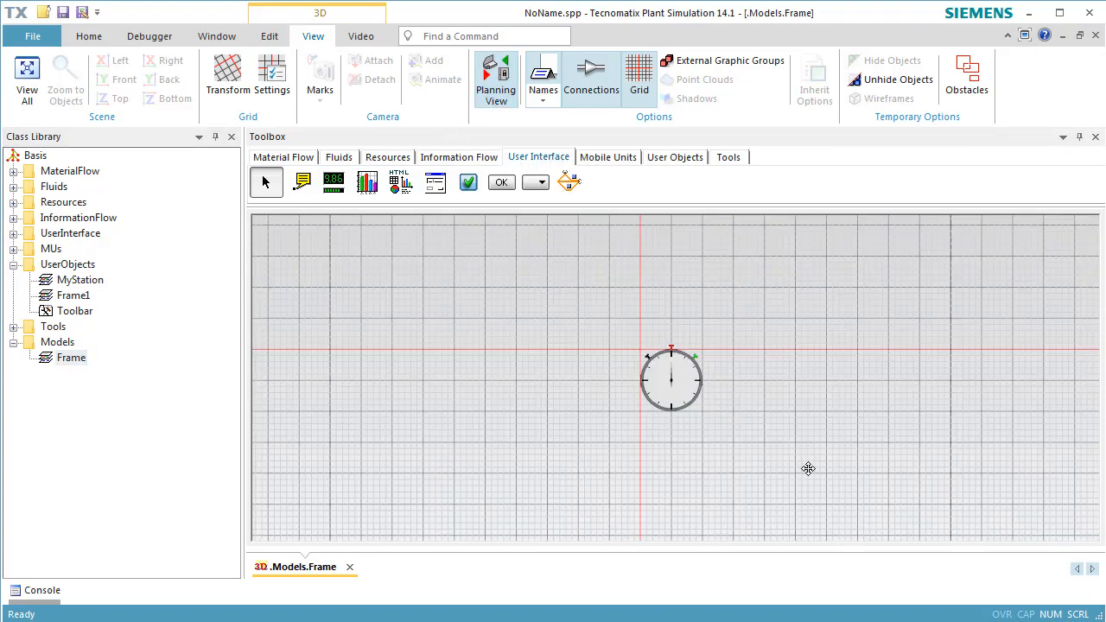
pyautogui.moveTo(807, 470); pyautogui.dragTo(472, 341, button='middle')
# Add MyStation to the Material Flow toolbox and insert a Source below the EventController in the Models Frame
pyautogui.click(299, 162)
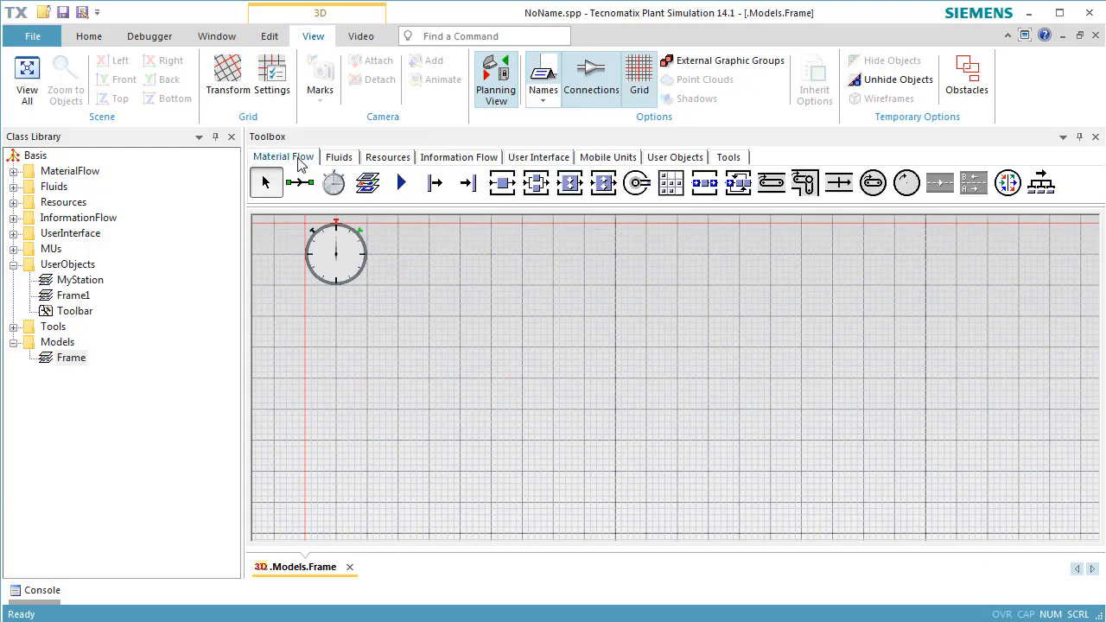
pyautogui.moveTo(91, 286); pyautogui.dragTo(1075, 184)
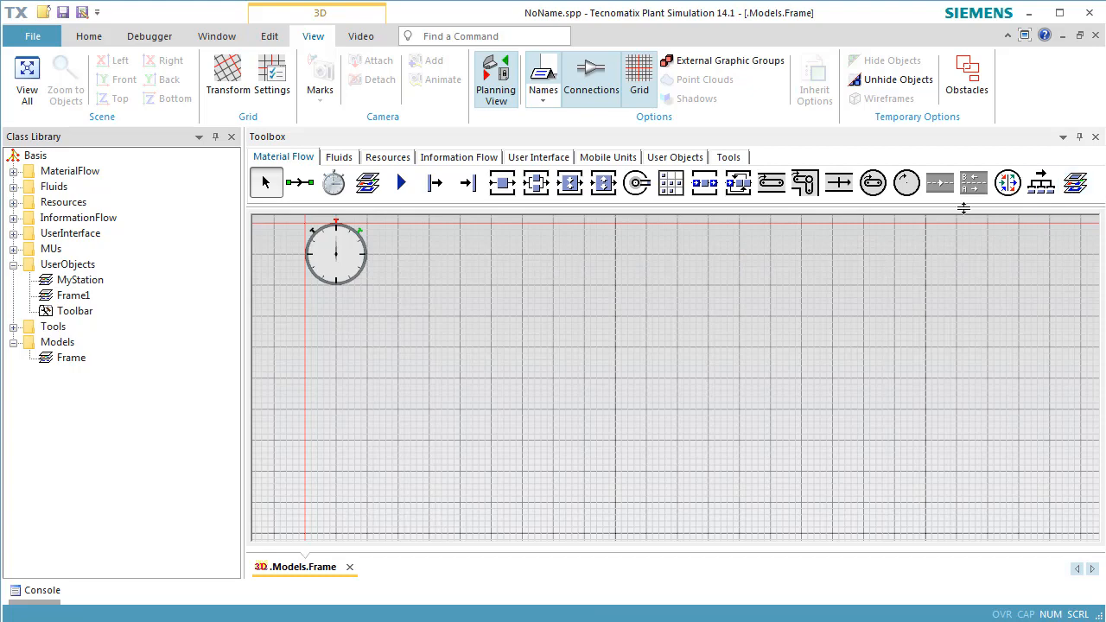
pyautogui.click(437, 184)
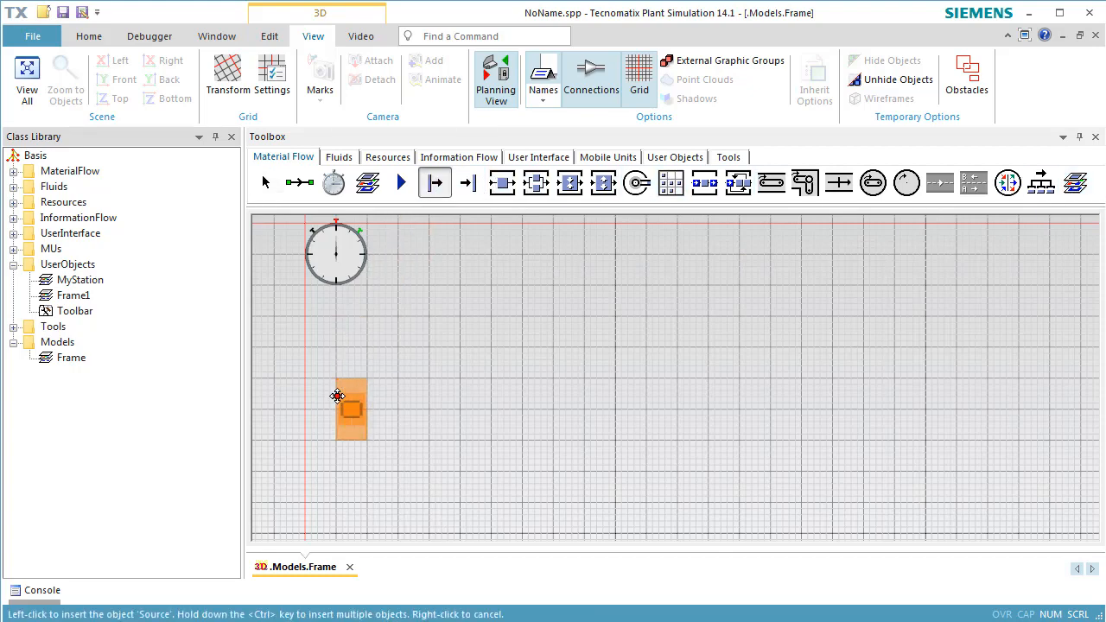
pyautogui.click(341, 390)
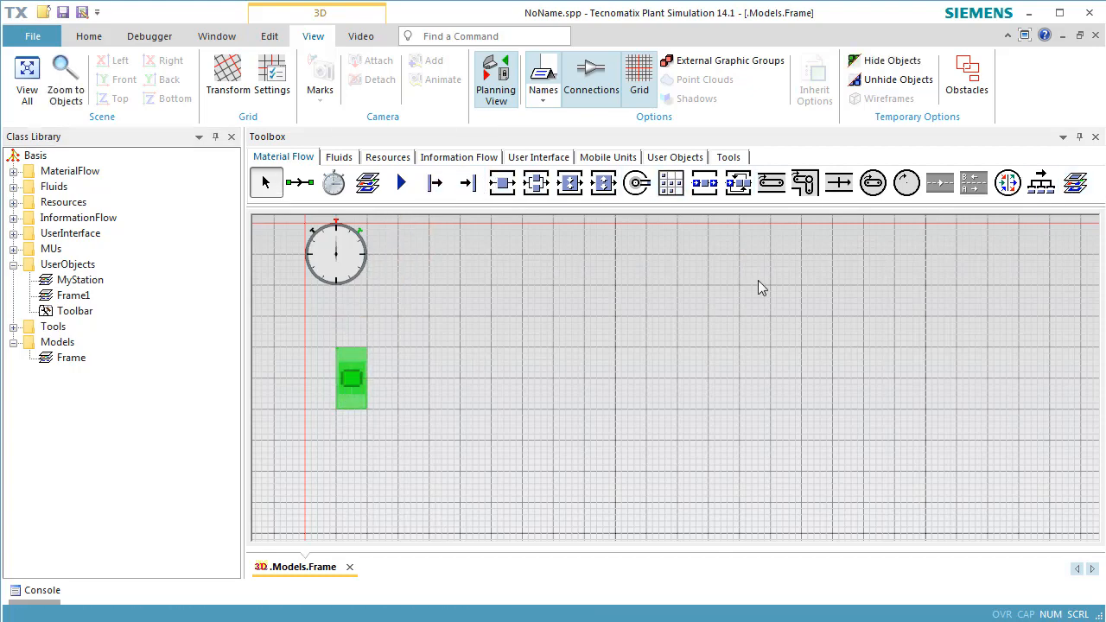
# Insert three MyStation instances in a row after the Source and place a Drain at the end of the line
pyautogui.keyDown('ctrl'); pyautogui.click(1073, 185); pyautogui.keyUp('ctrl')
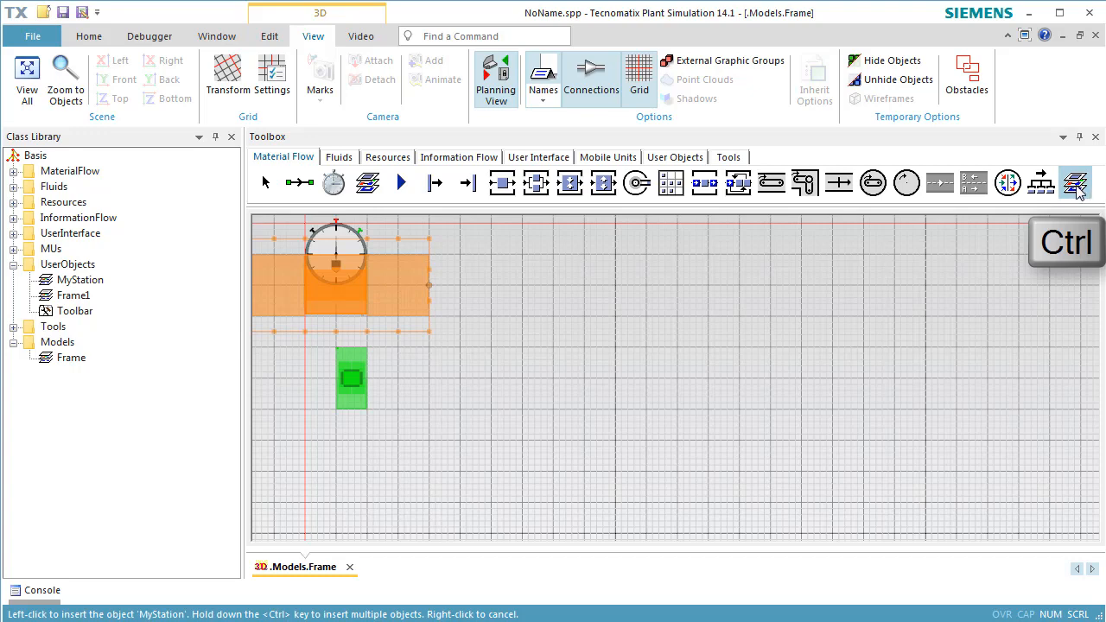
pyautogui.keyDown('ctrl'); pyautogui.click(460, 381); pyautogui.keyUp('ctrl')
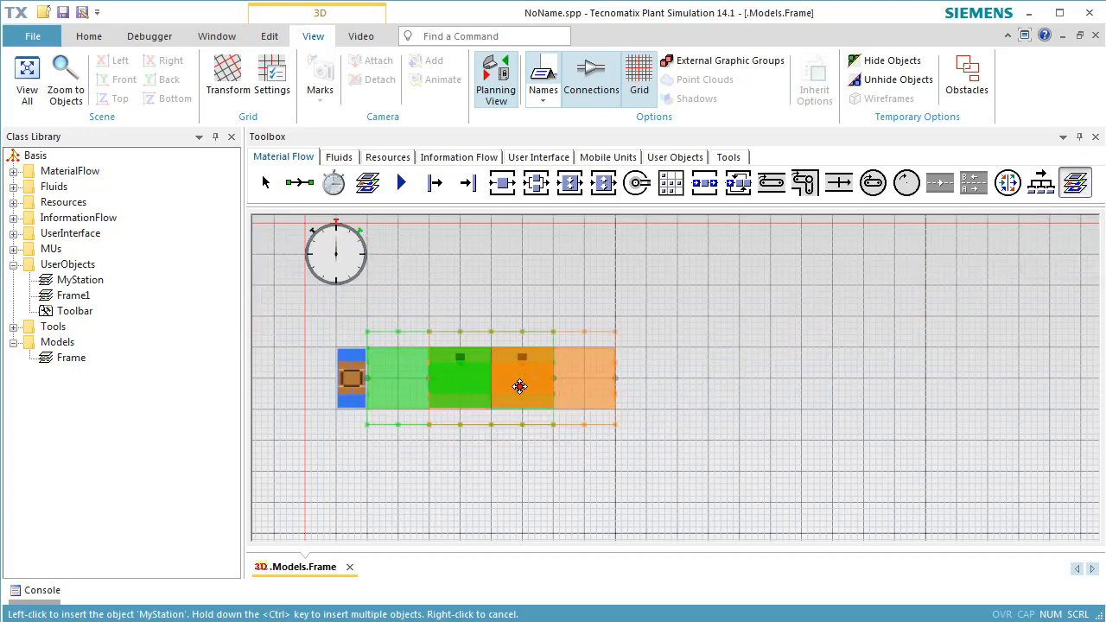
pyautogui.keyDown('ctrl'); pyautogui.click(647, 380); pyautogui.keyUp('ctrl')
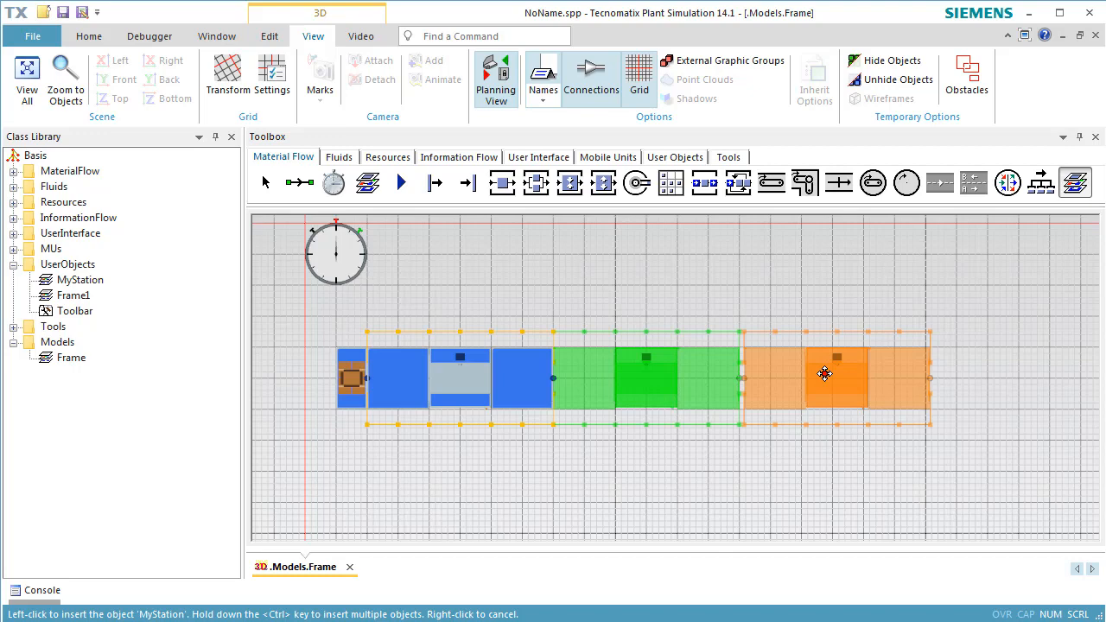
pyautogui.keyDown('ctrl'); pyautogui.click(824, 374); pyautogui.keyUp('ctrl')
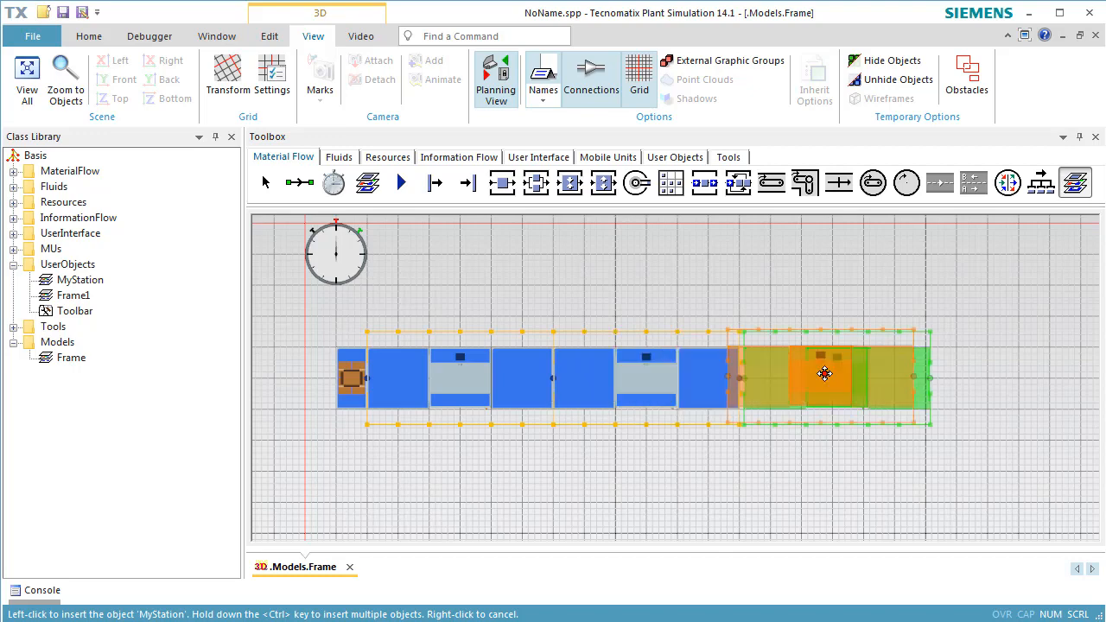
pyautogui.click(478, 186)
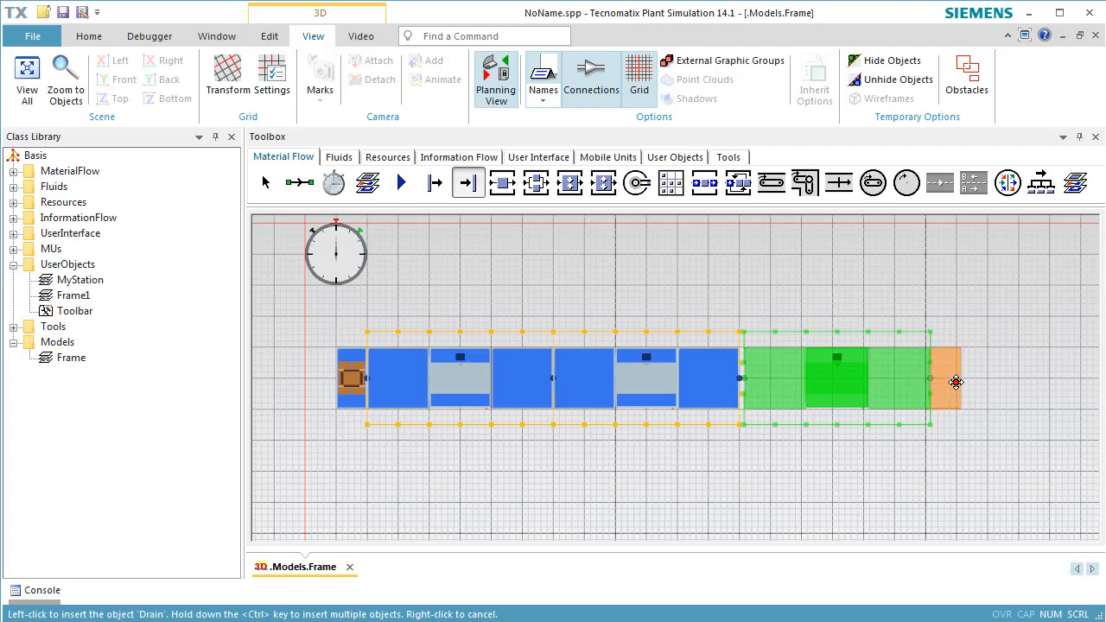
pyautogui.click(956, 382)
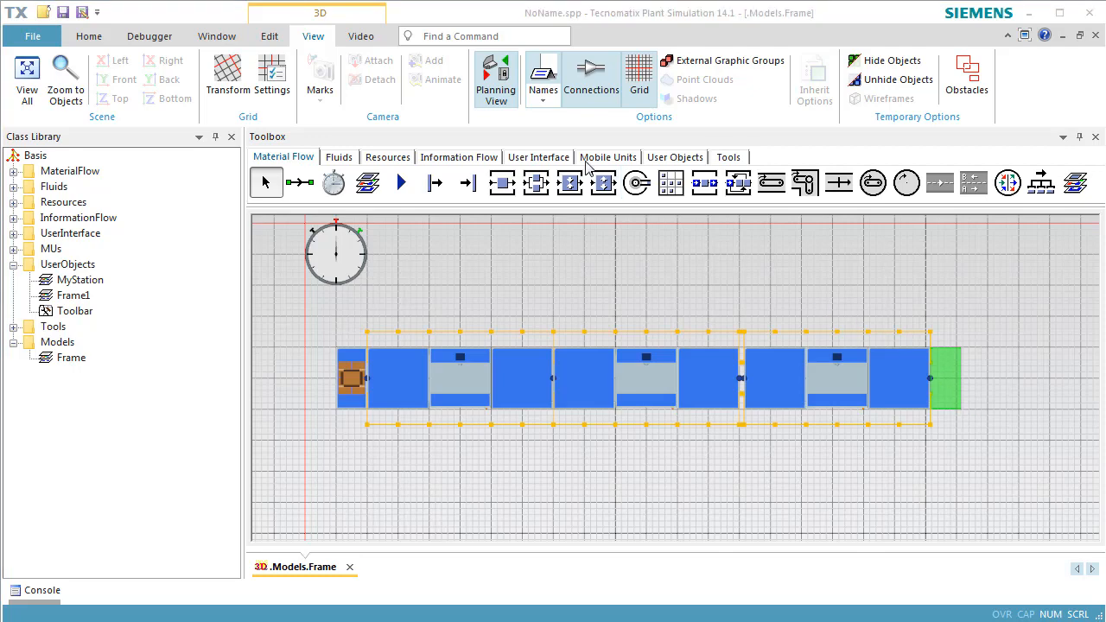
# Leave planning view and shift the Source and the three MyStation instances along the line so that the stations adjoin one another
pyautogui.click(496, 80)
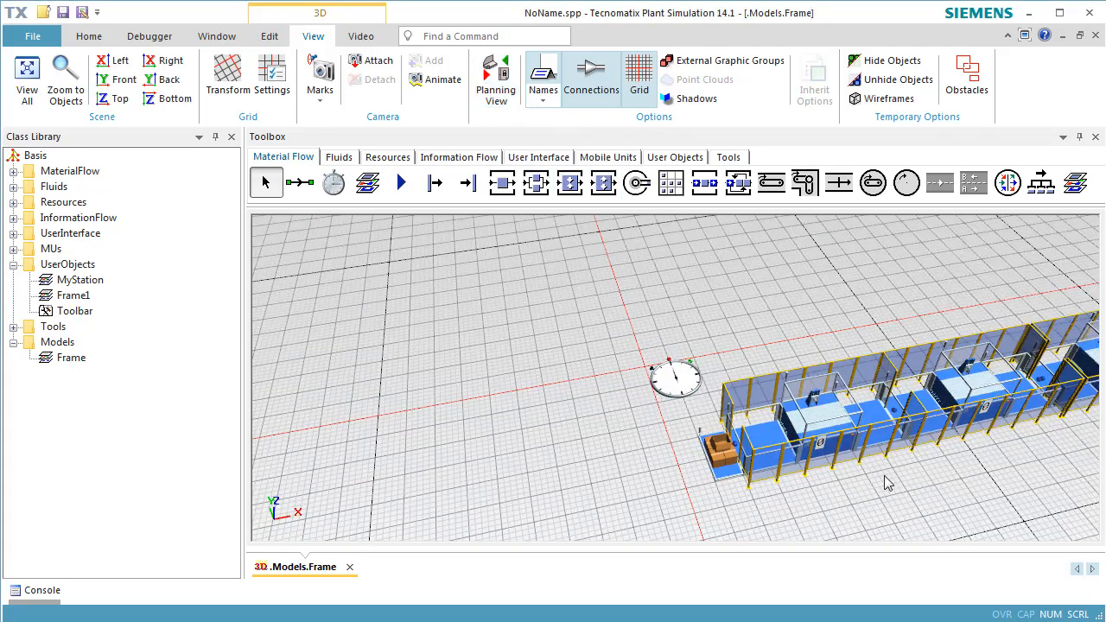
pyautogui.moveTo(895, 482); pyautogui.dragTo(655, 425, button='right')
pyautogui.moveTo(655, 425); pyautogui.dragTo(651, 425, button='middle')
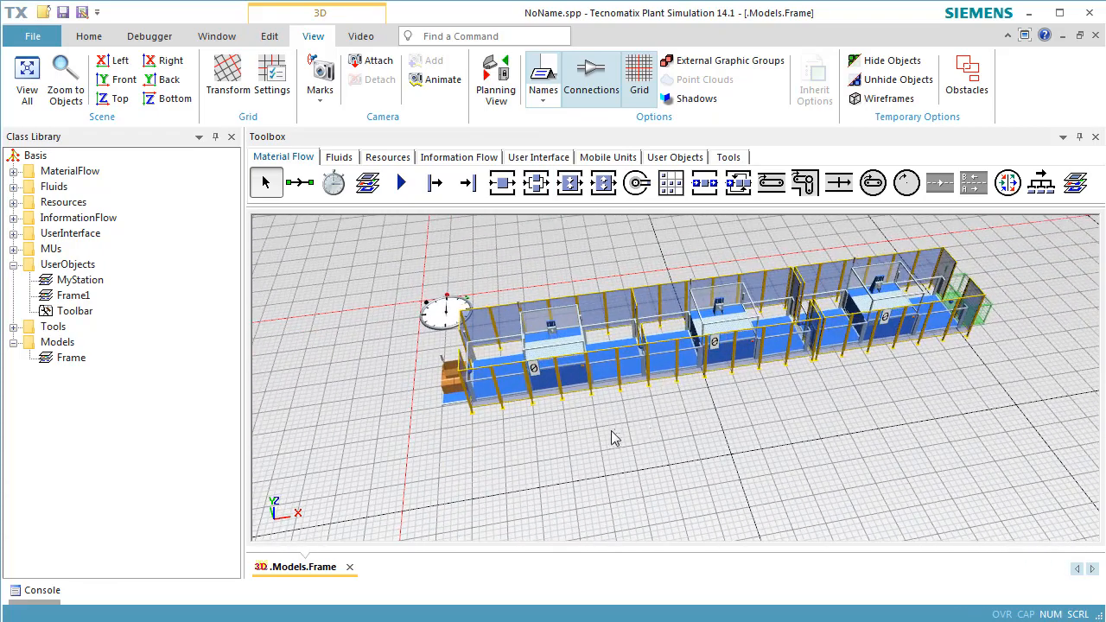
pyautogui.moveTo(445, 398); pyautogui.dragTo(420, 404)
pyautogui.moveTo(533, 394); pyautogui.dragTo(496, 388)
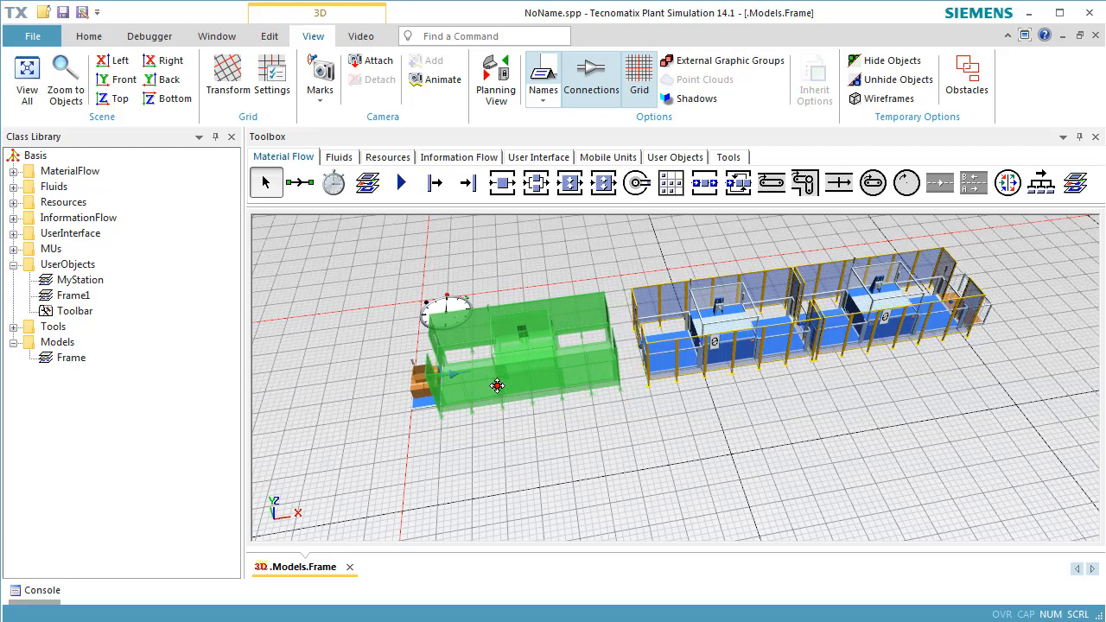
pyautogui.click(701, 353)
pyautogui.moveTo(701, 354); pyautogui.dragTo(687, 360)
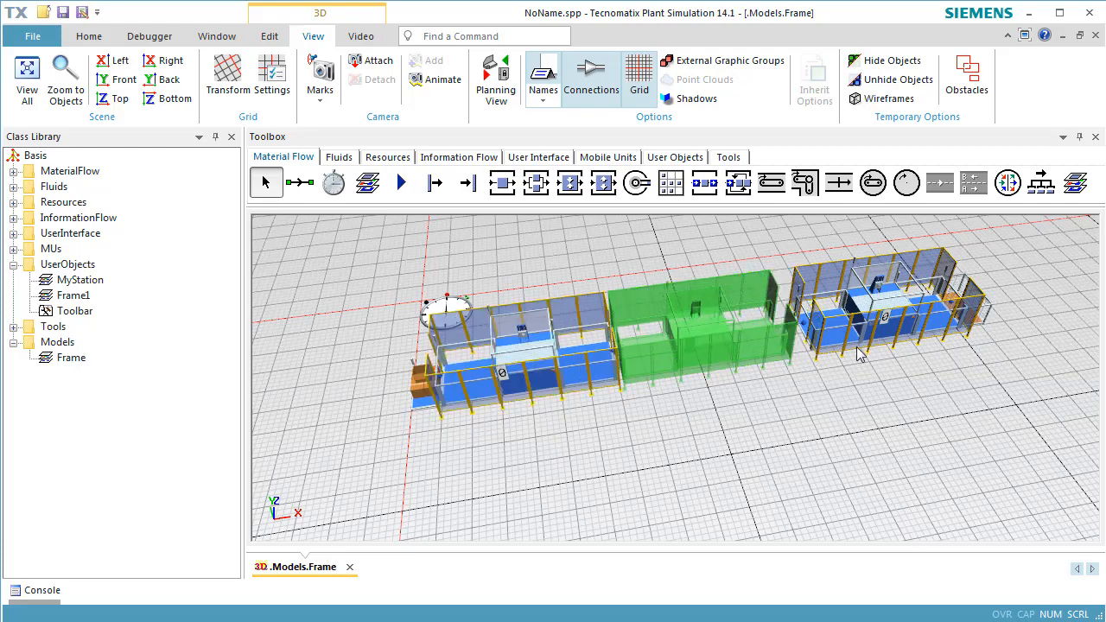
pyautogui.moveTo(862, 350); pyautogui.dragTo(829, 339)
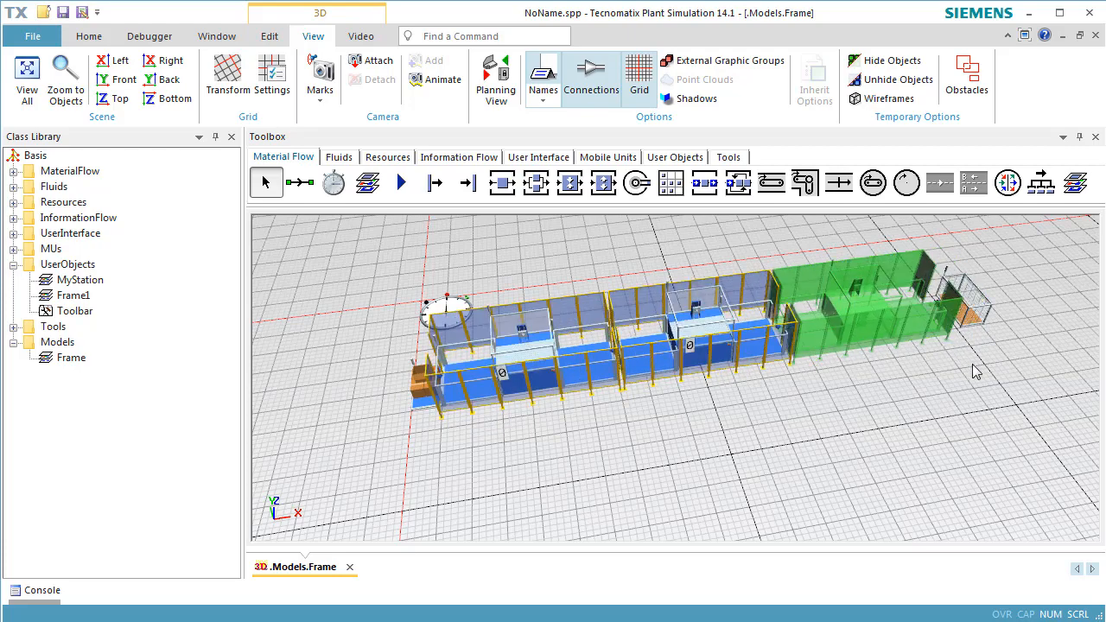
pyautogui.moveTo(973, 366); pyautogui.dragTo(824, 412, button='middle')
pyautogui.click(850, 428)
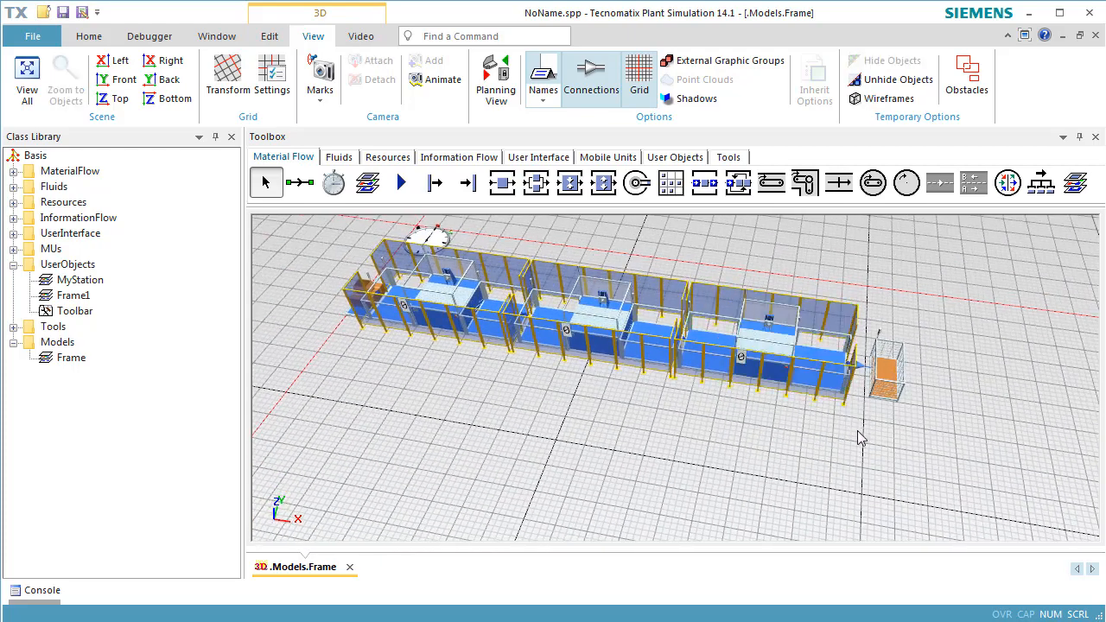
# Reset the simulation of the Models Frame and start it
pyautogui.rightClick(750, 446)
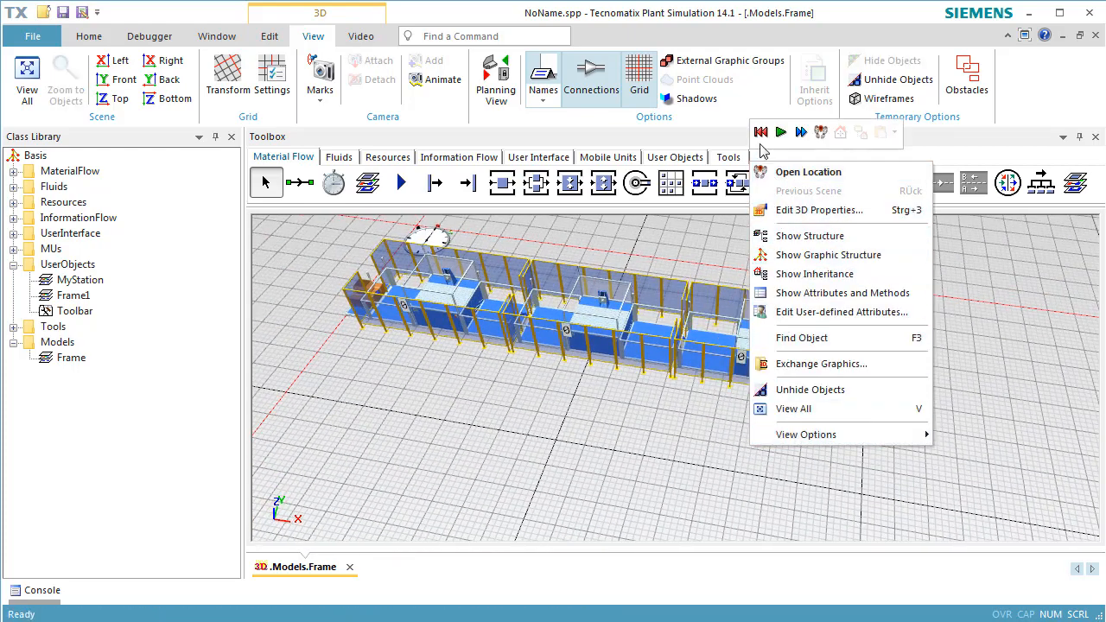
pyautogui.click(761, 137)
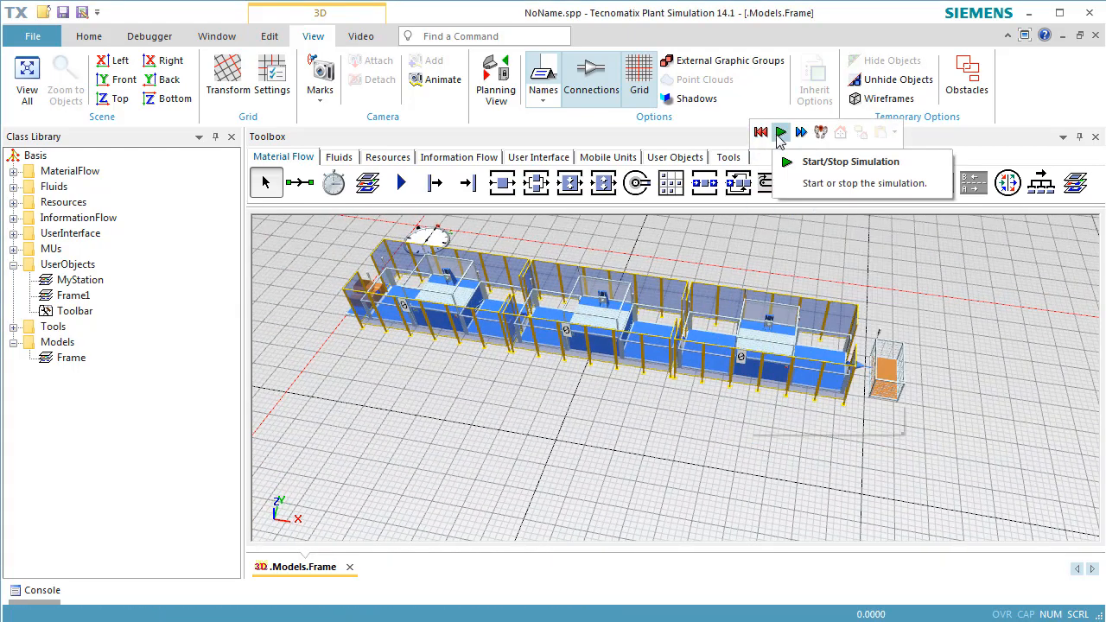
pyautogui.click(781, 134)
# Enable real-time mode with factor 10 in the EventController and view the running line from another angle
pyautogui.doubleClick(430, 235)
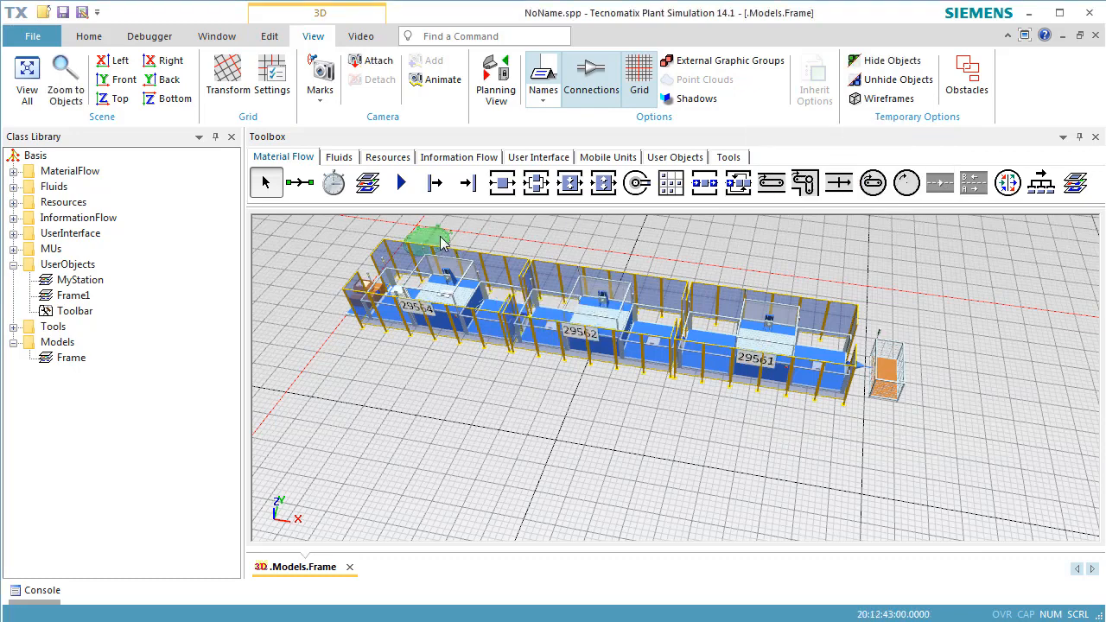
pyautogui.click(493, 389)
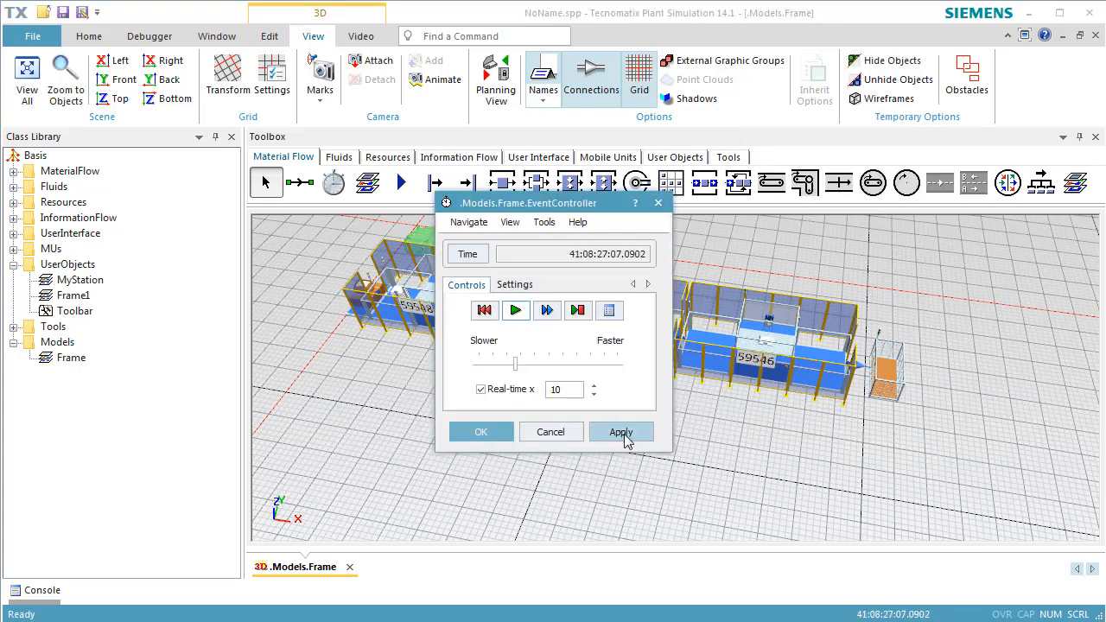
pyautogui.click(622, 434)
pyautogui.click(507, 437)
pyautogui.moveTo(565, 458); pyautogui.dragTo(615, 462, button='right')
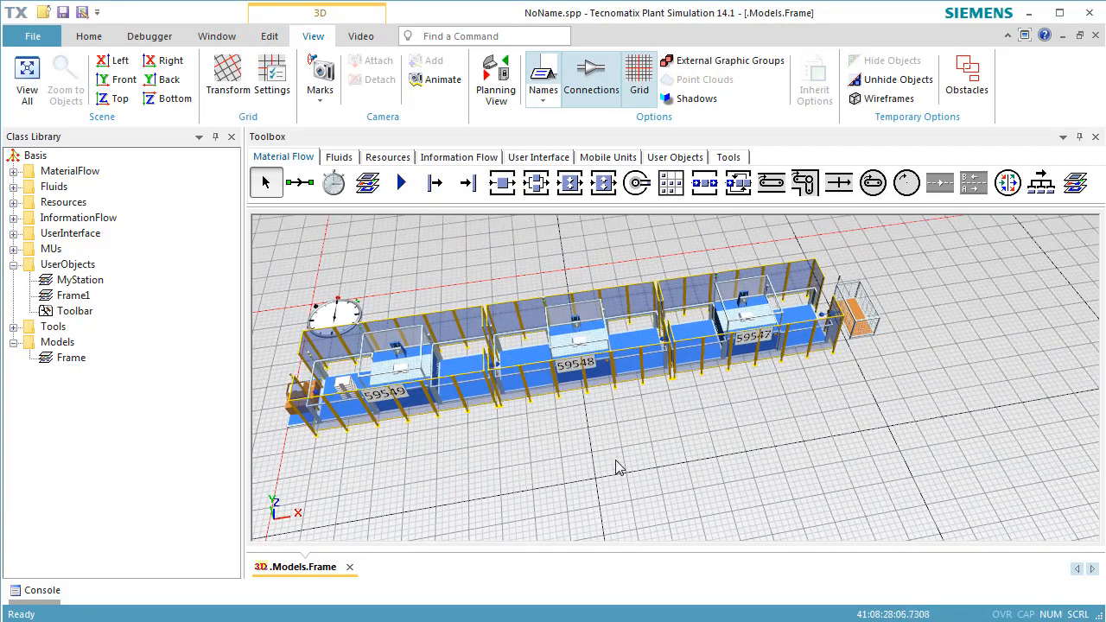